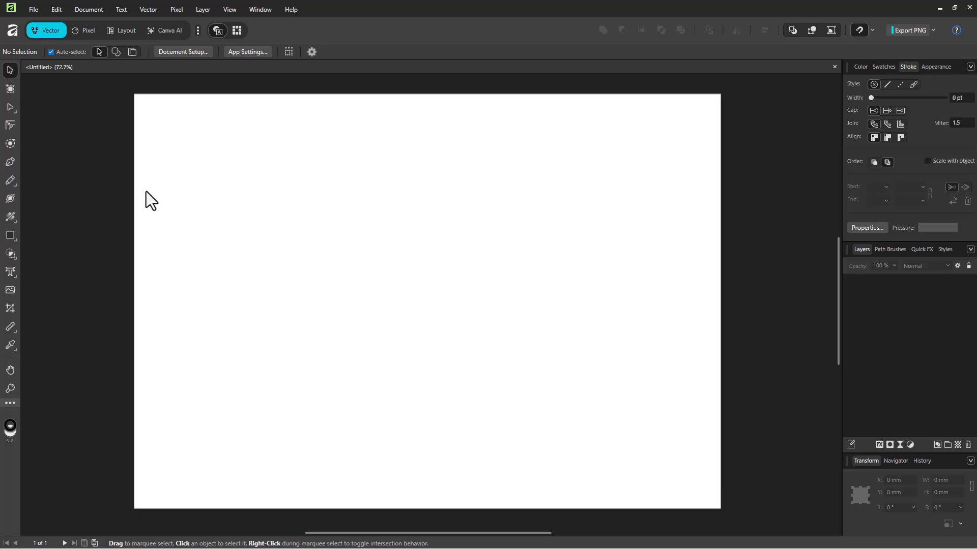
- Draw a closed four-sided shape with straight edges on the left half of the page using the Pen tool
{"action": "left_click", "coordinate": [15, 163]}
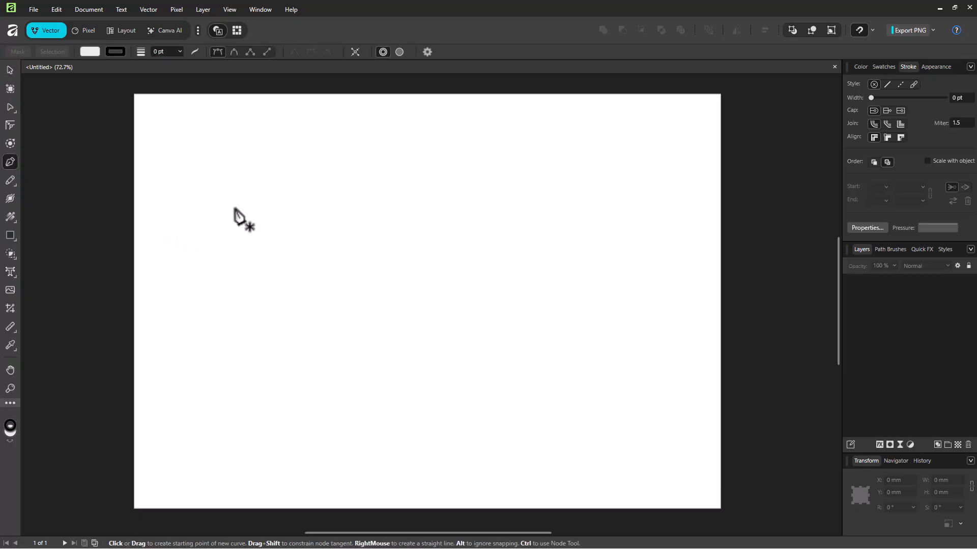
{"action": "left_click", "coordinate": [186, 192]}
{"action": "left_click", "coordinate": [323, 191]}
{"action": "left_click", "coordinate": [332, 276]}
{"action": "left_click", "coordinate": [187, 280]}
{"action": "left_click", "coordinate": [186, 192]}
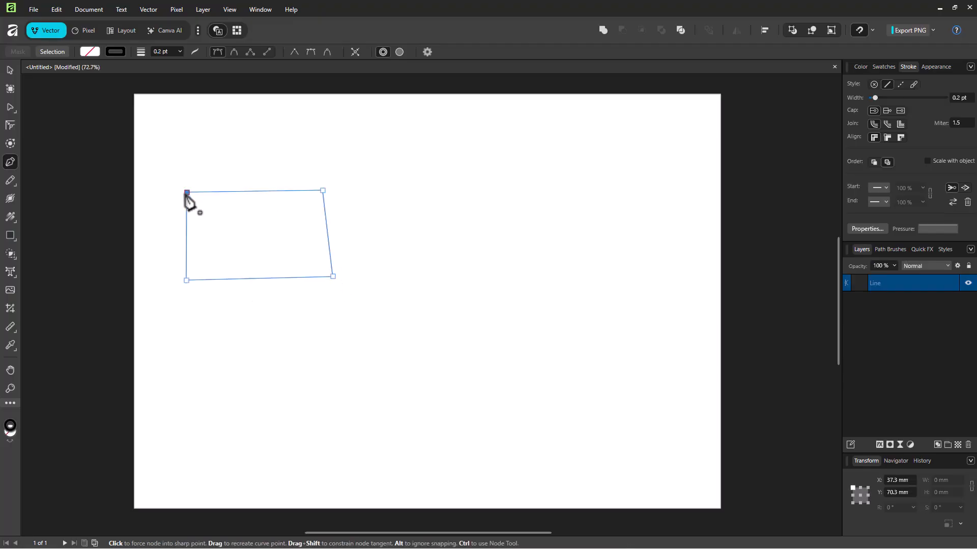
- Draw an open curve mixing smooth bends and sharp turns to the right of the four-sided shape
{"action": "left_click", "coordinate": [448, 218]}
{"action": "left_click_drag", "start_coordinate": [578, 223], "coordinate": [623, 340]}
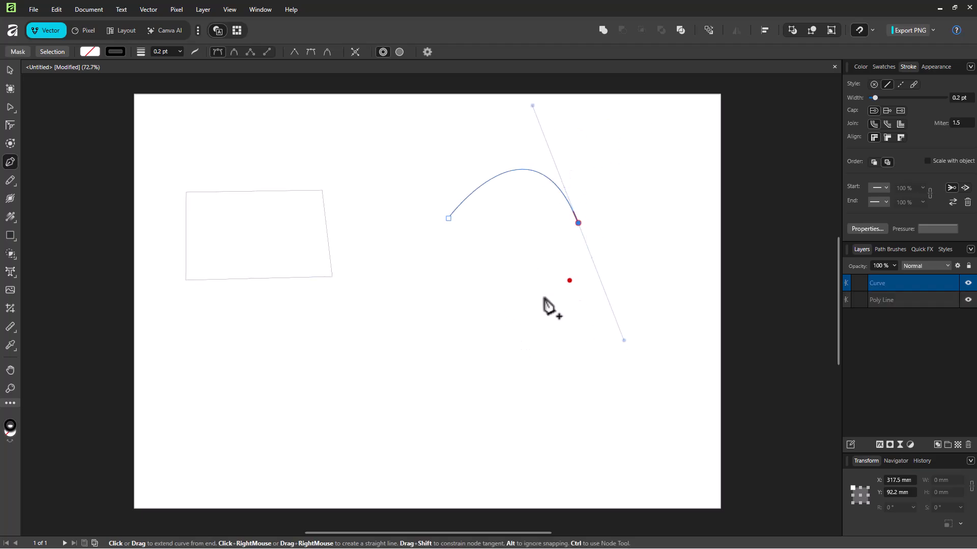
{"action": "left_click_drag", "start_coordinate": [480, 295], "coordinate": [473, 294]}
{"action": "left_click_drag", "start_coordinate": [439, 329], "coordinate": [405, 425]}
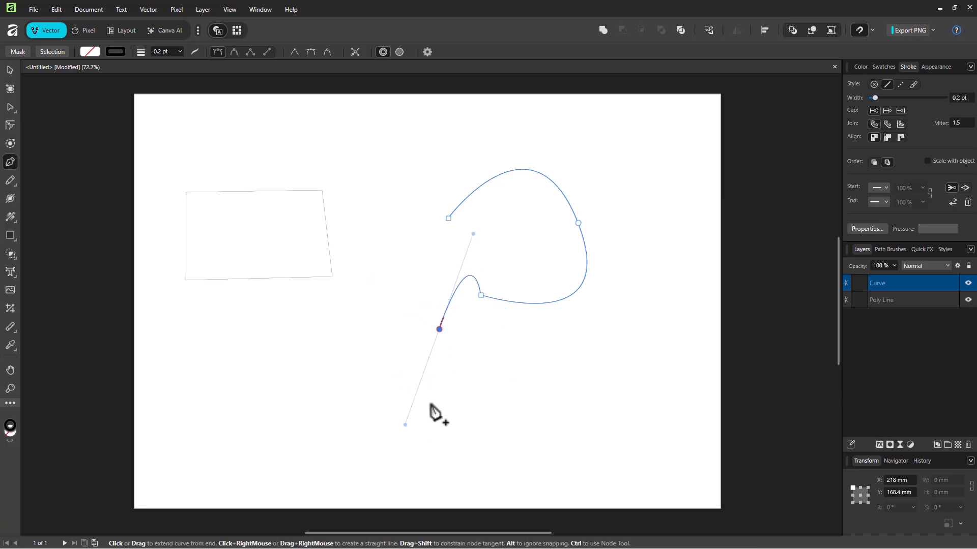
{"action": "mouse_move", "coordinate": [406, 425]}
{"action": "left_mouse_down"}
{"action": "mouse_move", "coordinate": [441, 404]}
{"action": "mouse_move", "coordinate": [495, 450]}
{"action": "mouse_move", "coordinate": [551, 457]}
{"action": "mouse_move", "coordinate": [457, 447]}
{"action": "mouse_move", "coordinate": [406, 423]}
{"action": "left_mouse_up"}
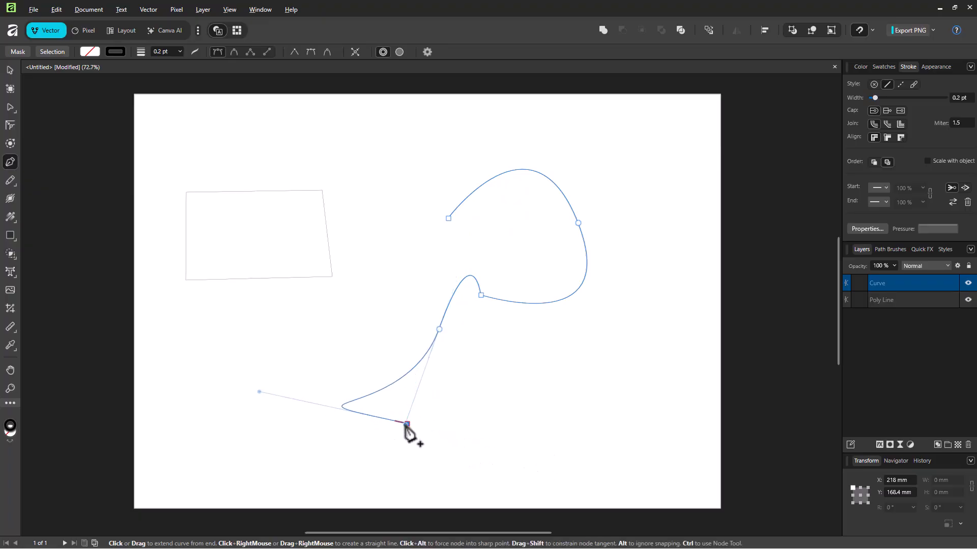
{"action": "left_click_drag", "start_coordinate": [407, 426], "coordinate": [336, 451]}
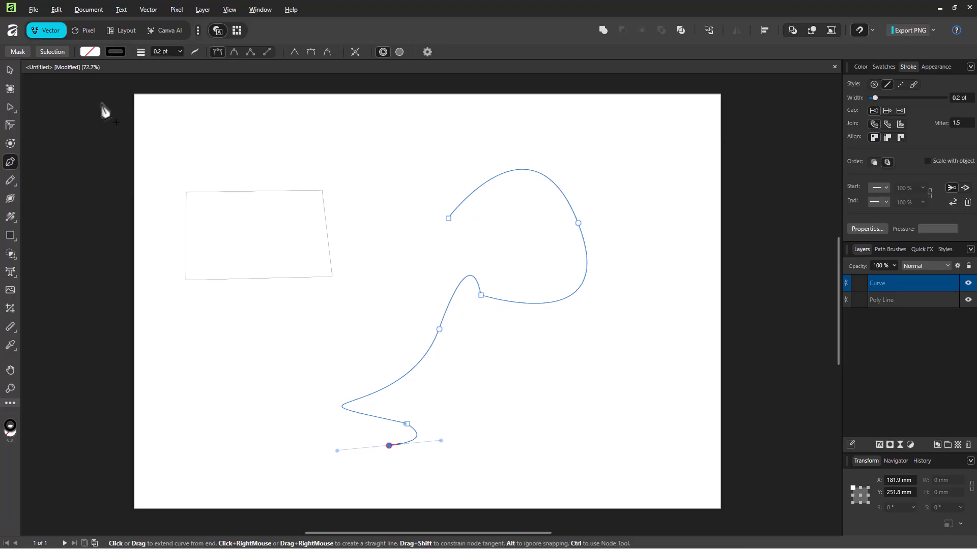
- Delete both the four-sided shape and the open curve from the page
{"action": "left_click", "coordinate": [10, 70]}
{"action": "left_click_drag", "start_coordinate": [193, 139], "coordinate": [627, 507]}
{"action": "key", "text": "Delete"}
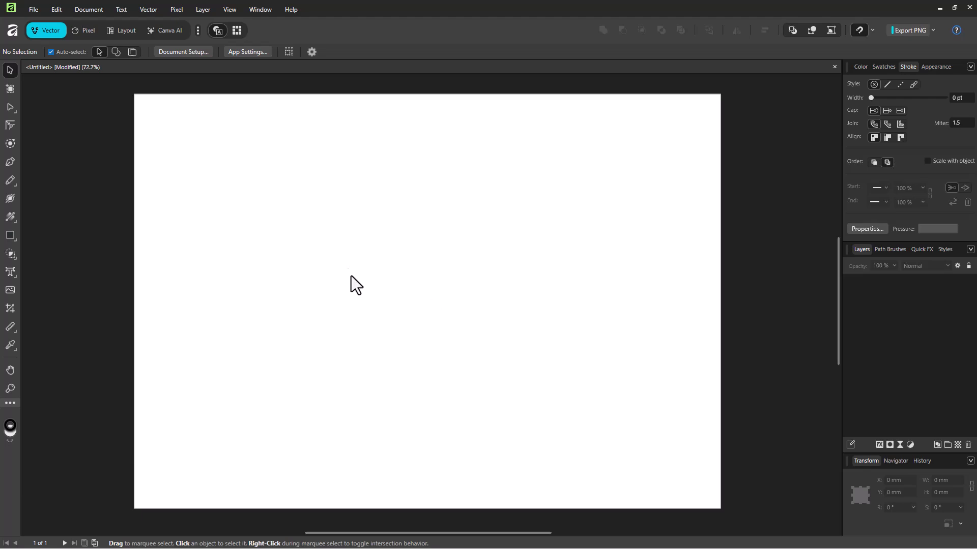
- Place the image mango.jpg from the Desktop folder onto the page
{"action": "left_click", "coordinate": [33, 9]}
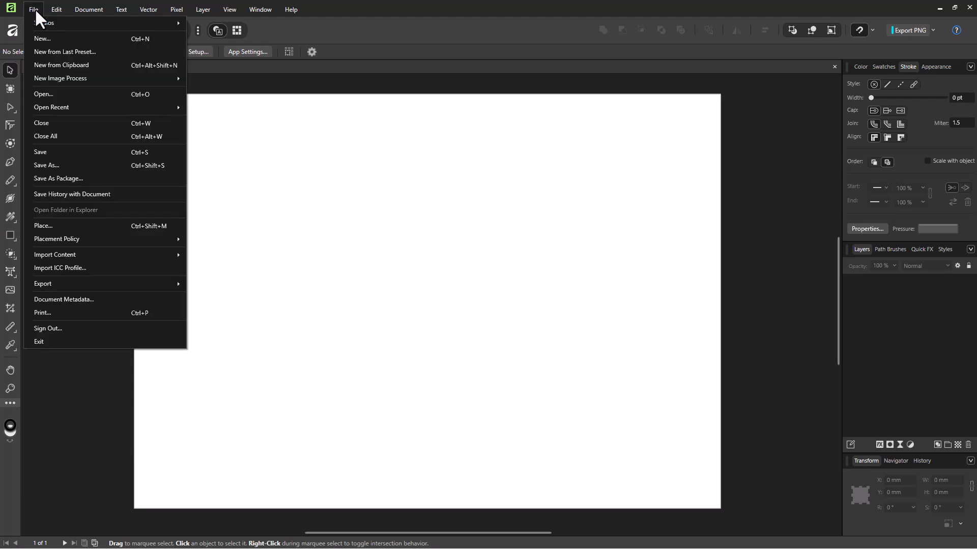
{"action": "left_click", "coordinate": [81, 228]}
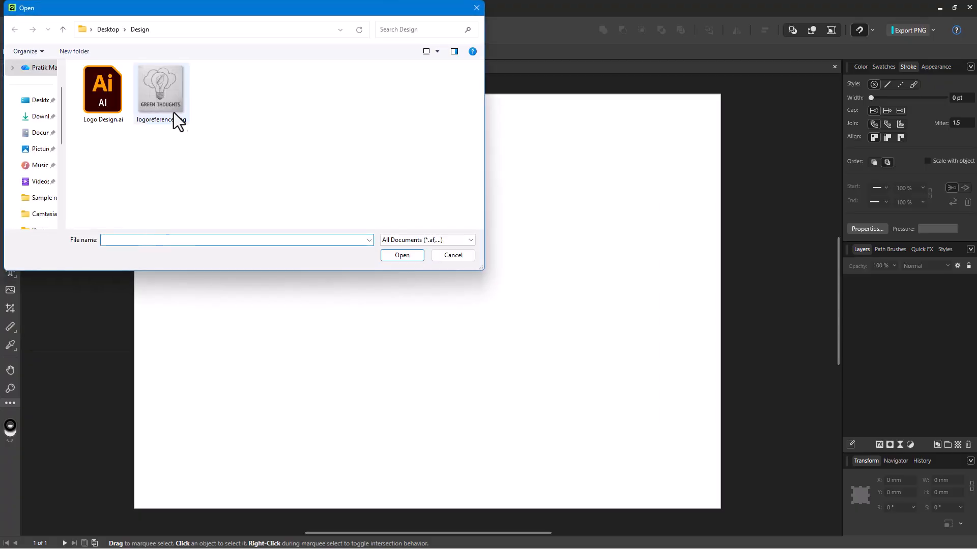
{"action": "left_click", "coordinate": [106, 29]}
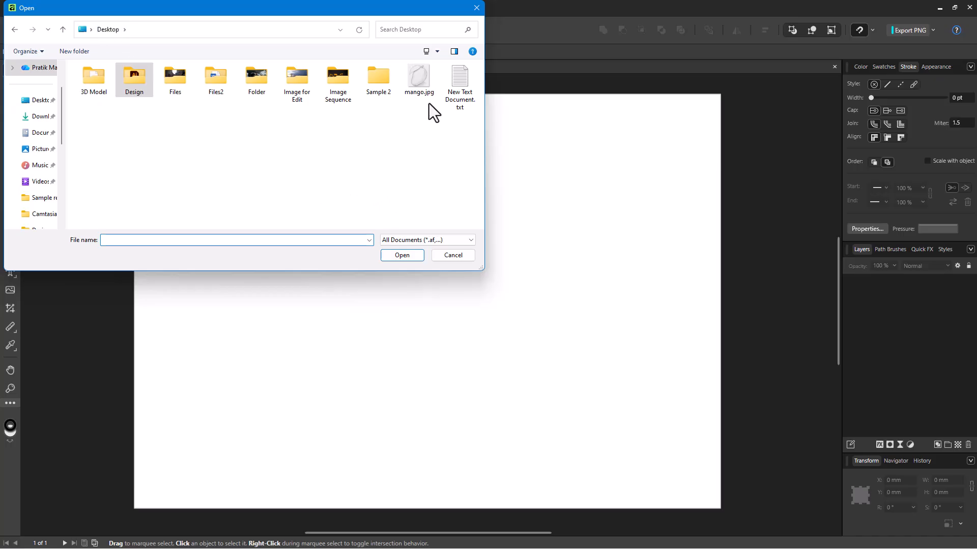
{"action": "left_click", "coordinate": [417, 80]}
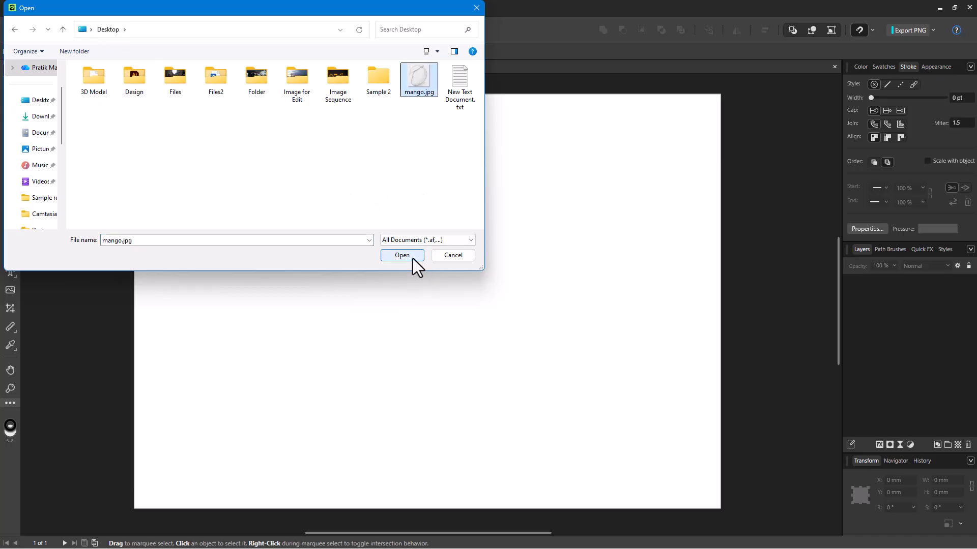
{"action": "left_click", "coordinate": [402, 255]}
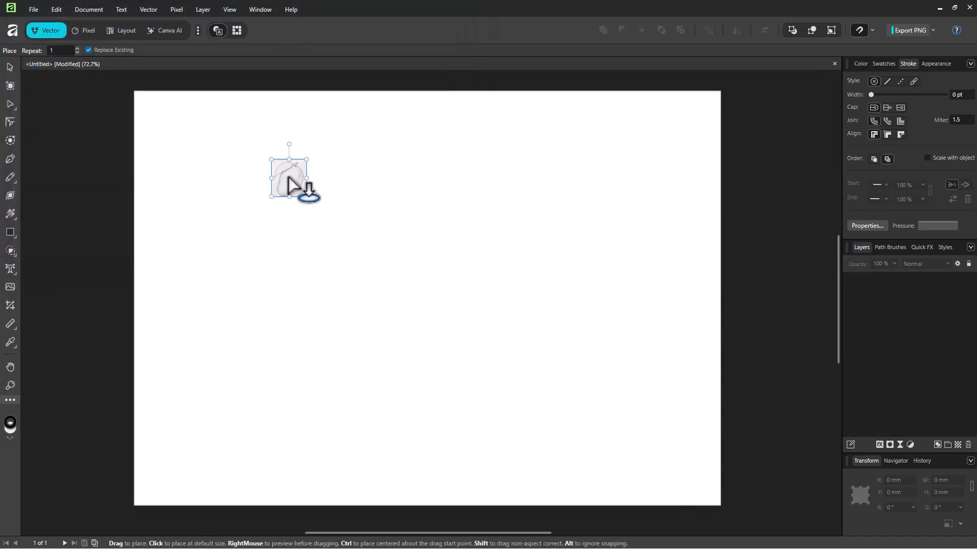
{"action": "left_click", "coordinate": [289, 177]}
- Enlarge the mango image to about 200 by 215 mm and position it in the middle of the page
{"action": "left_click_drag", "start_coordinate": [307, 197], "coordinate": [558, 368]}
{"action": "left_click_drag", "start_coordinate": [381, 325], "coordinate": [410, 328]}
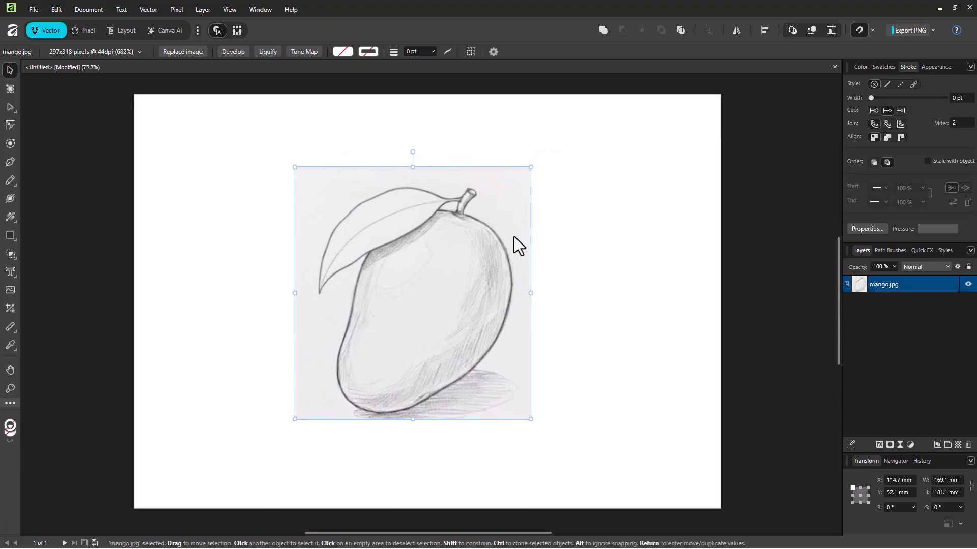
{"action": "left_click", "coordinate": [545, 229]}
{"action": "left_click_drag", "start_coordinate": [449, 283], "coordinate": [435, 297]}
{"action": "left_click_drag", "start_coordinate": [517, 181], "coordinate": [562, 167]}
{"action": "mouse_move", "coordinate": [516, 213]}
{"action": "left_mouse_down"}
{"action": "mouse_move", "coordinate": [523, 208]}
{"action": "mouse_move", "coordinate": [506, 203]}
{"action": "mouse_move", "coordinate": [517, 207]}
{"action": "left_mouse_up"}
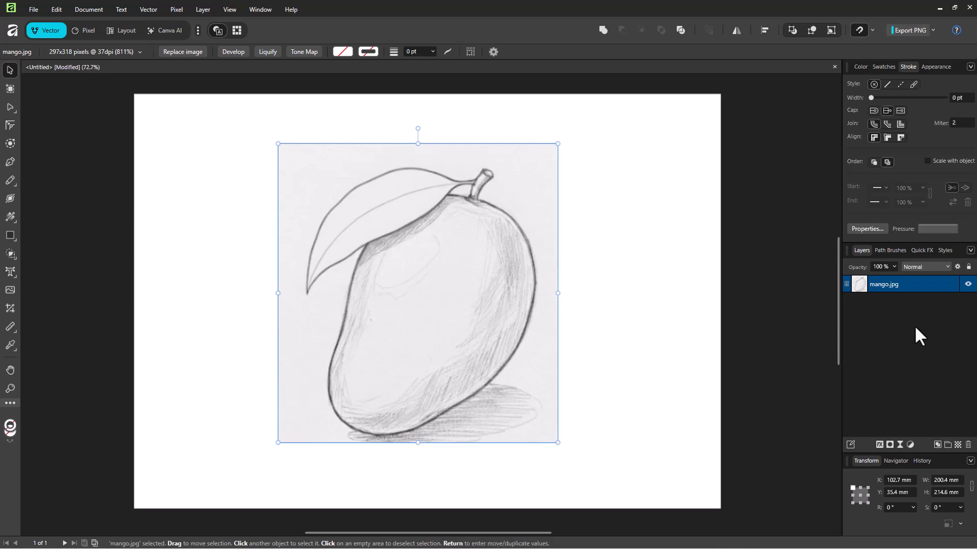
- Lock the mango.jpg layer and lower its opacity to 39 %
{"action": "left_click", "coordinate": [952, 284]}
{"action": "left_click_drag", "start_coordinate": [892, 267], "coordinate": [852, 281]}
{"action": "left_click", "coordinate": [635, 264]}
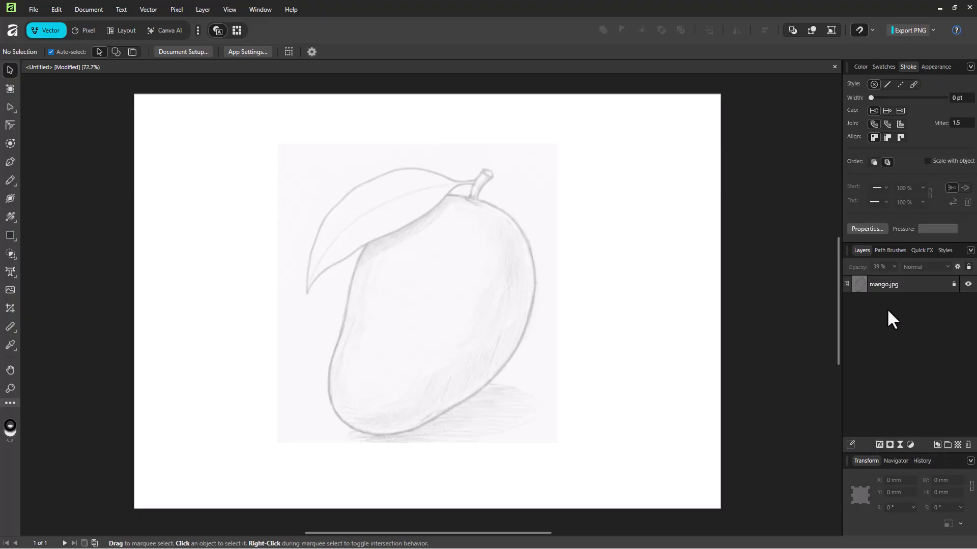
- Add a new layer above the mango image and set the Pen tool's stroke width to 1 pt
{"action": "left_click", "coordinate": [940, 445]}
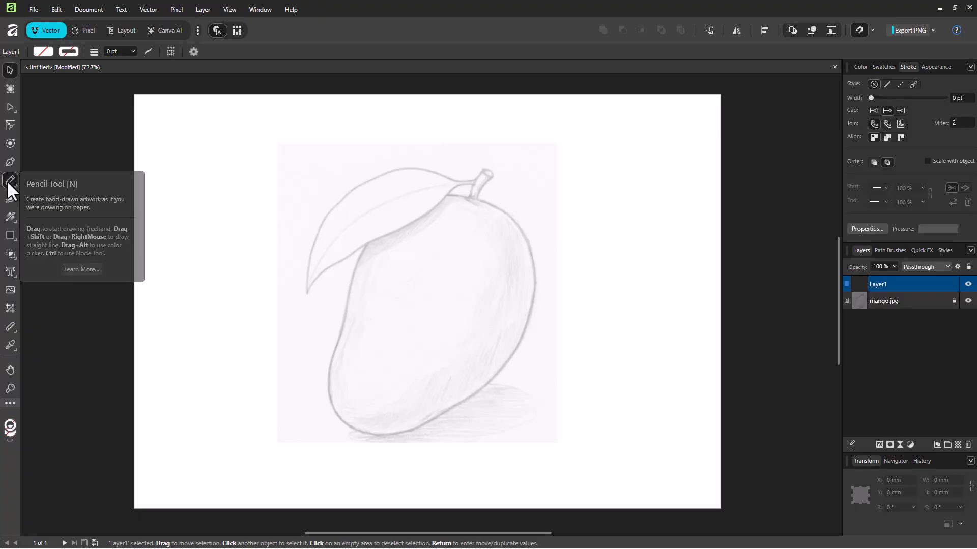
{"action": "left_click", "coordinate": [8, 163]}
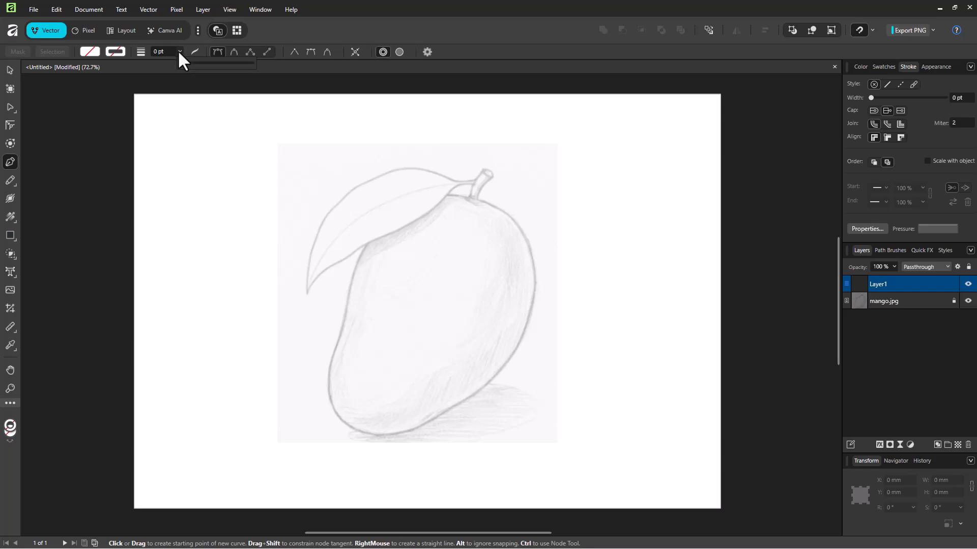
{"action": "left_click_drag", "start_coordinate": [187, 62], "coordinate": [197, 62]}
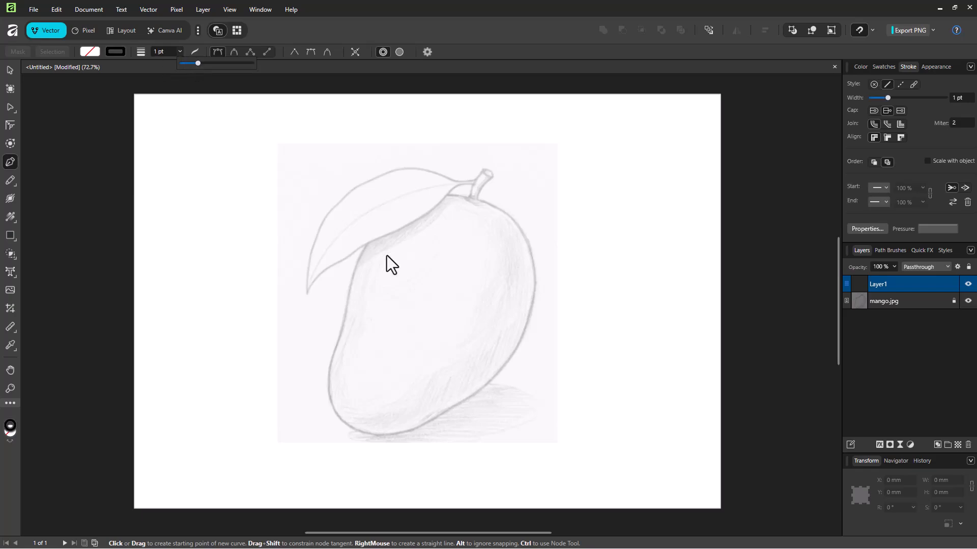
- Try to trace the mango's outline from the stem down the right side, around the bottom and up the left side
{"action": "left_click", "coordinate": [479, 201]}
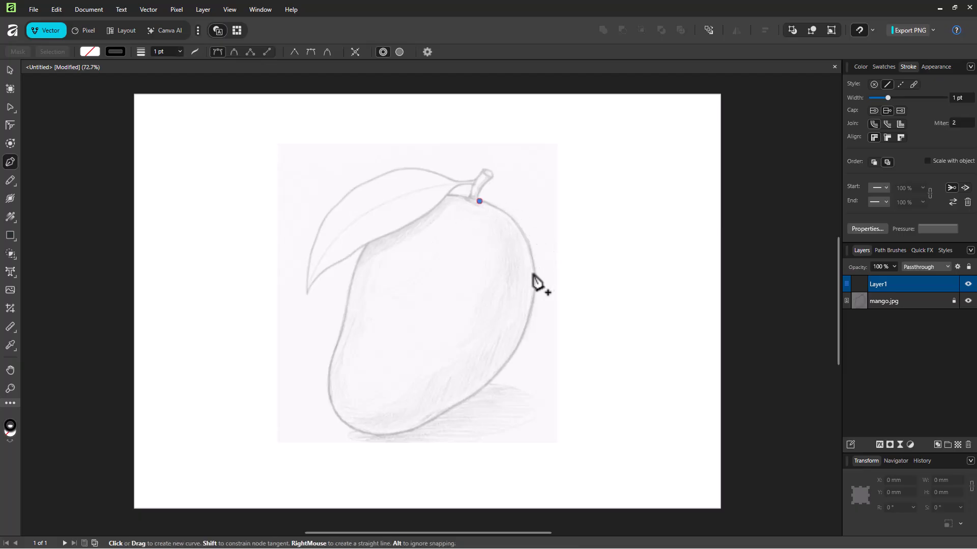
{"action": "left_click_drag", "start_coordinate": [534, 272], "coordinate": [542, 338]}
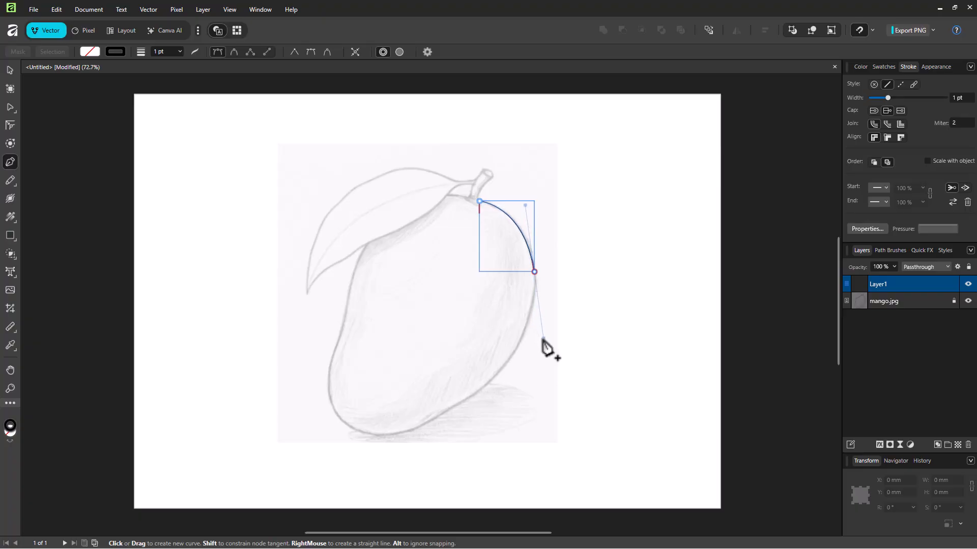
{"action": "left_click_drag", "start_coordinate": [542, 339], "coordinate": [543, 338]}
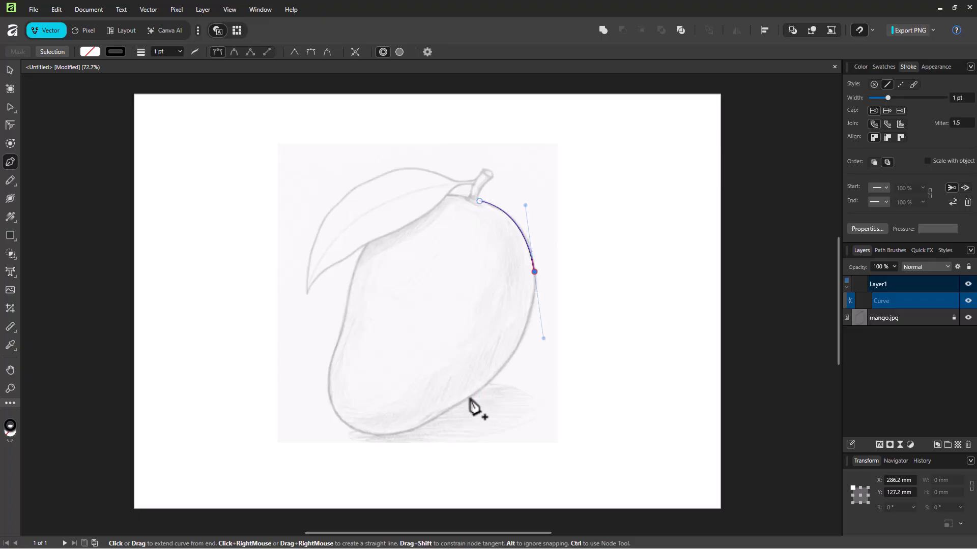
{"action": "mouse_move", "coordinate": [469, 398]}
{"action": "left_mouse_down"}
{"action": "mouse_move", "coordinate": [443, 417]}
{"action": "mouse_move", "coordinate": [455, 409]}
{"action": "left_mouse_up"}
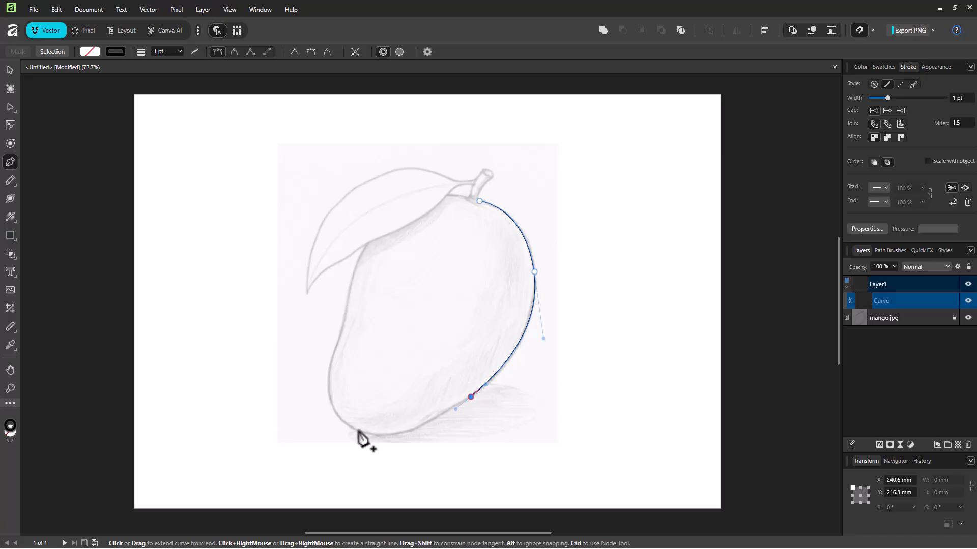
{"action": "left_click_drag", "start_coordinate": [359, 431], "coordinate": [325, 409]}
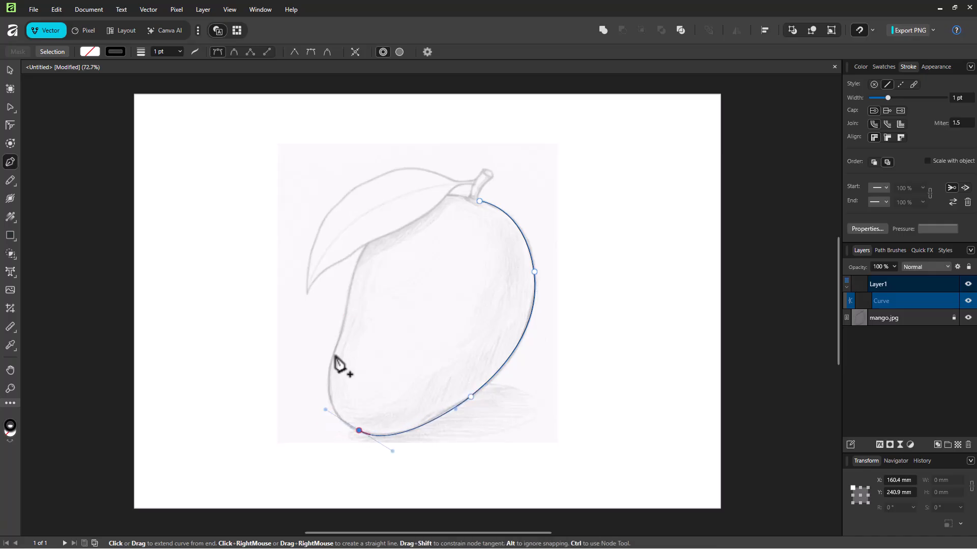
{"action": "left_click_drag", "start_coordinate": [333, 355], "coordinate": [341, 309]}
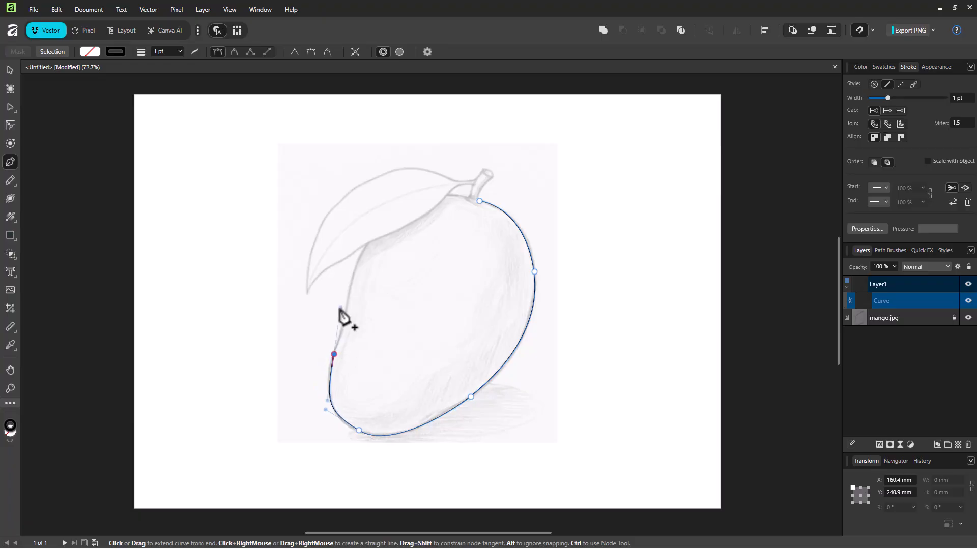
{"action": "left_click_drag", "start_coordinate": [357, 272], "coordinate": [373, 201]}
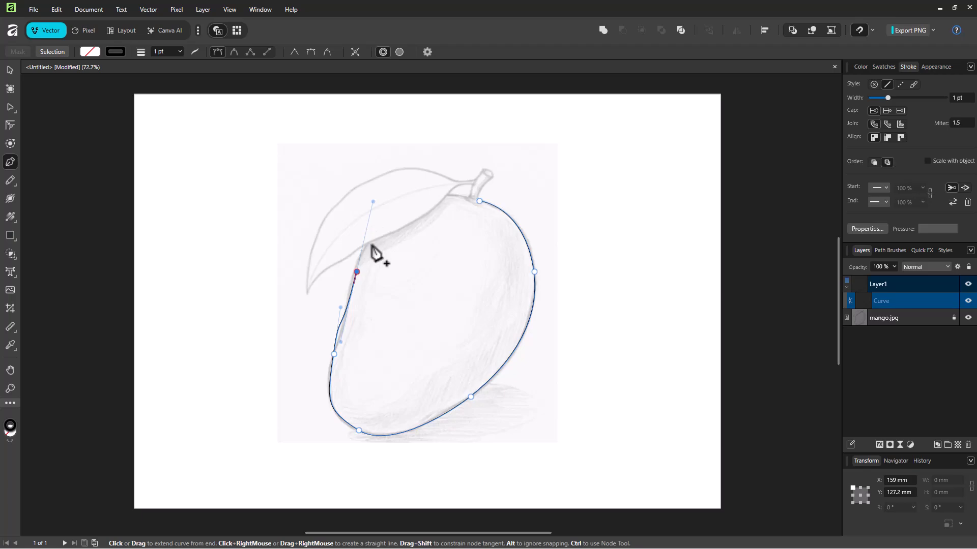
- Undo the last segments on the mango's left side and delete the whole traced curve
{"action": "key", "text": "ctrl+z"}
{"action": "left_click_drag", "start_coordinate": [343, 331], "coordinate": [348, 308]}
{"action": "key", "text": "ctrl+z"}
{"action": "key", "text": "ctrl+z"}
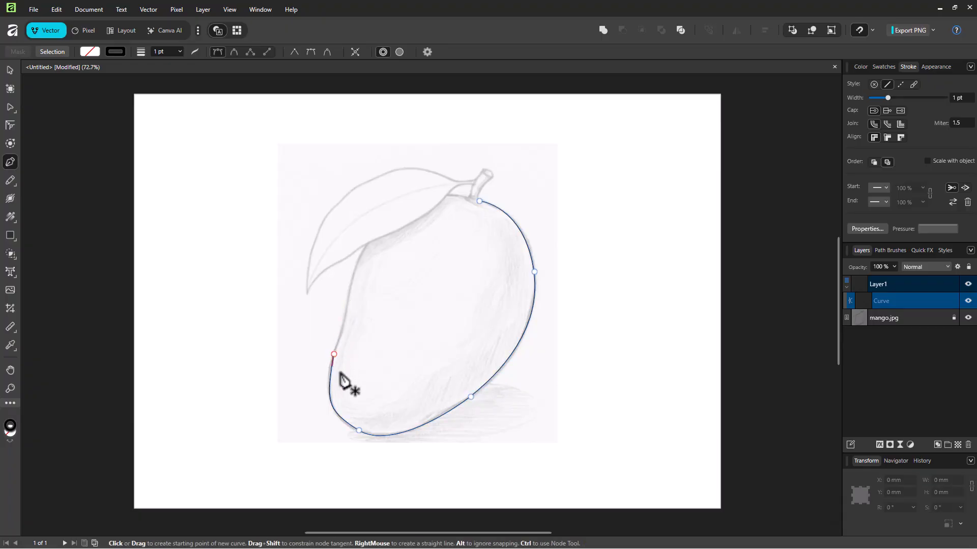
{"action": "key", "text": "Delete"}
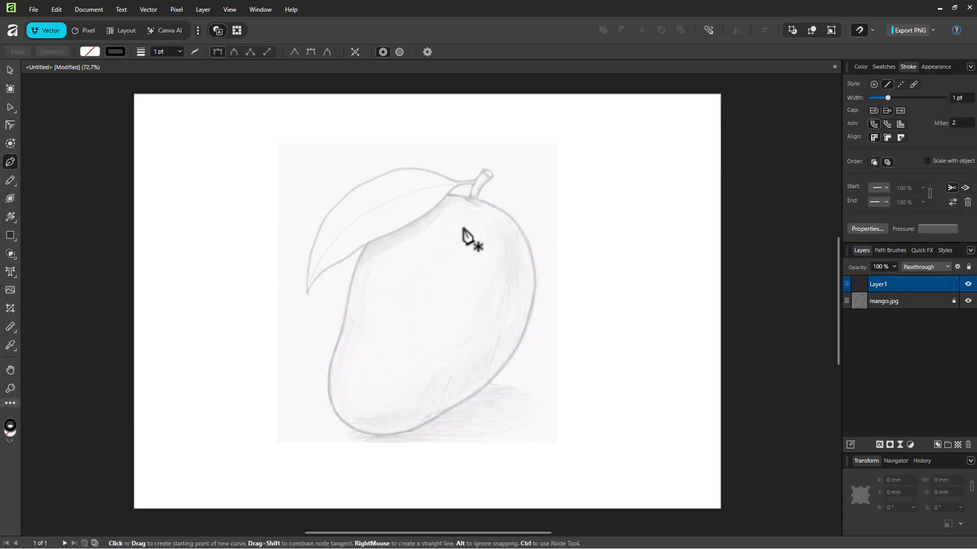
- Trace the mango's right side with smooth Pen curves from the stem base down to the lower-right edge
{"action": "left_click", "coordinate": [478, 199]}
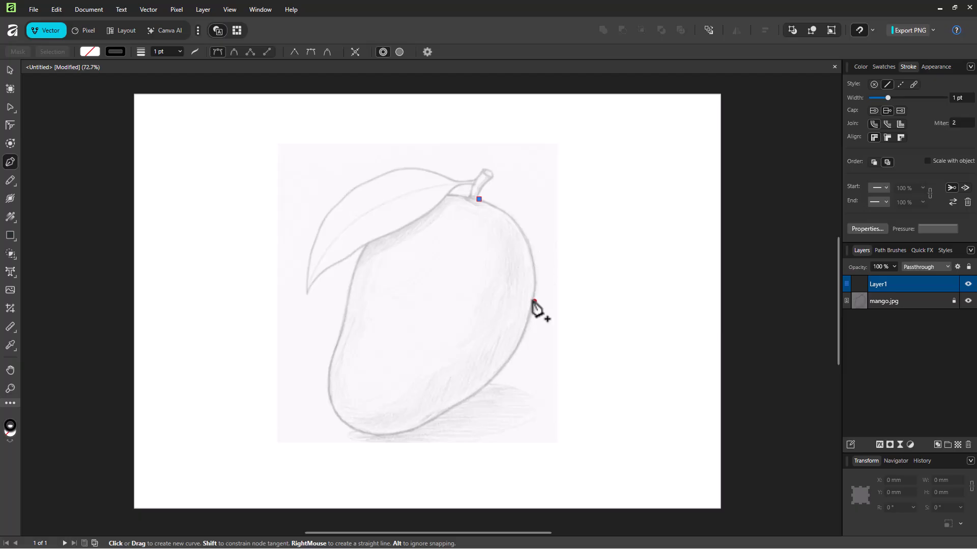
{"action": "left_click_drag", "start_coordinate": [532, 302], "coordinate": [516, 384]}
{"action": "left_click_drag", "start_coordinate": [461, 403], "coordinate": [447, 415]}
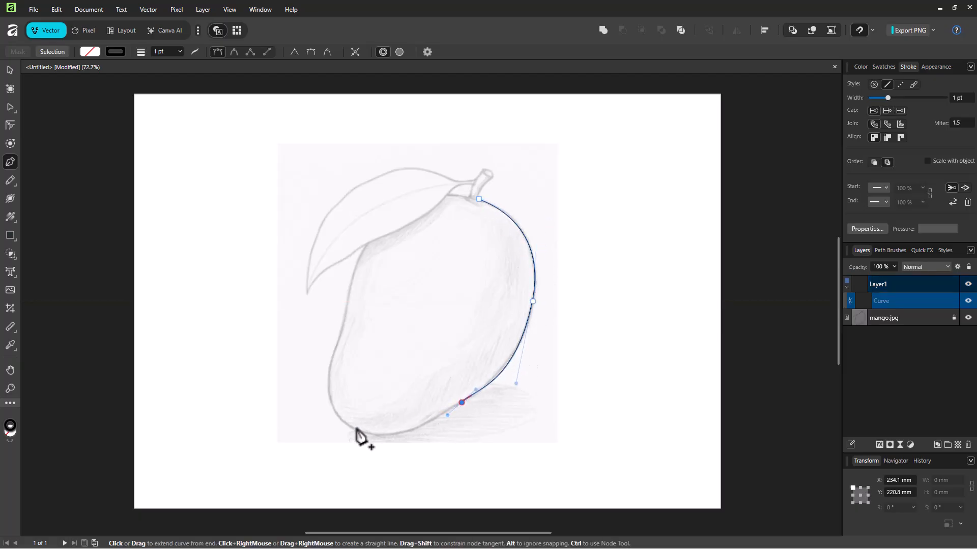
{"action": "left_click_drag", "start_coordinate": [336, 414], "coordinate": [335, 350]}
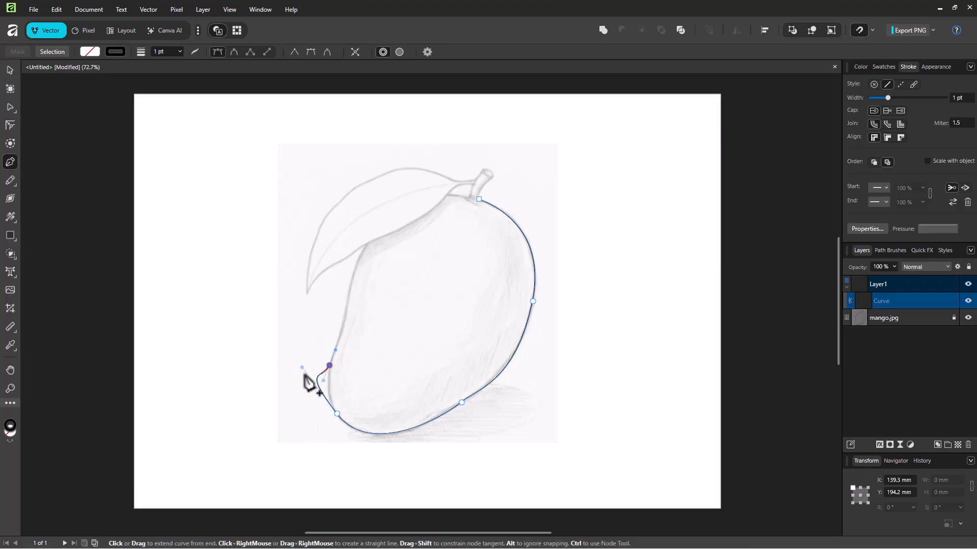
{"action": "key", "text": "ctrl+z"}
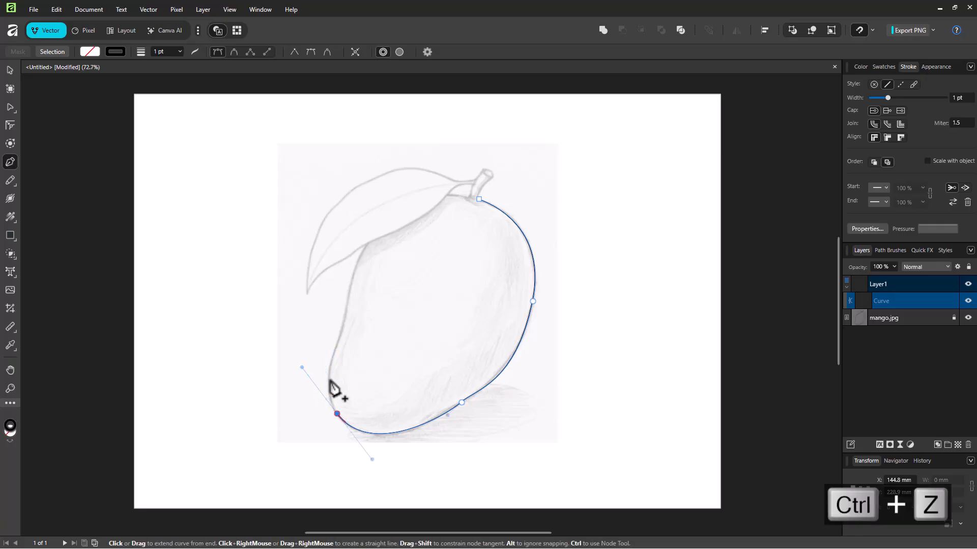
{"action": "key", "text": "ctrl+z"}
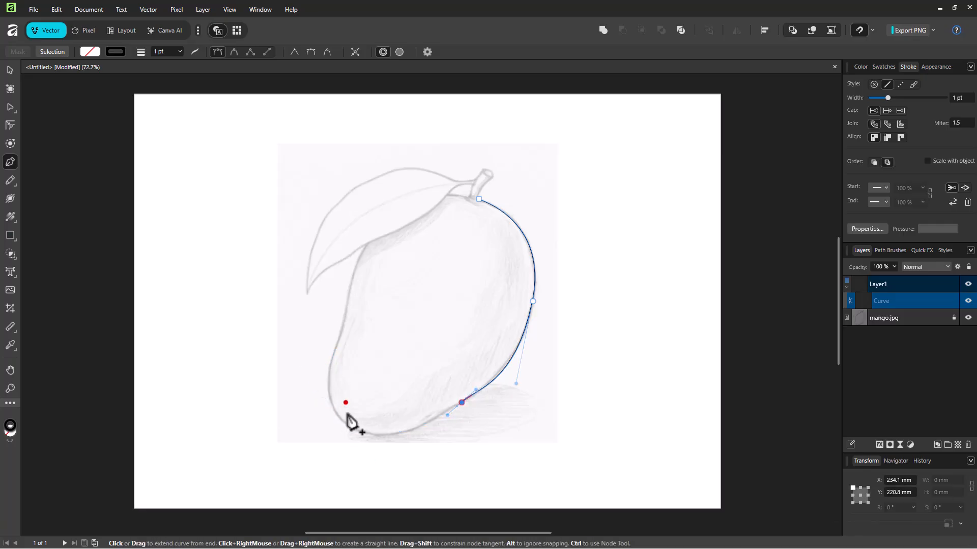
- Continue the mango outline with Pen curves around the bottom and up the left side
{"action": "left_click_drag", "start_coordinate": [361, 432], "coordinate": [326, 416]}
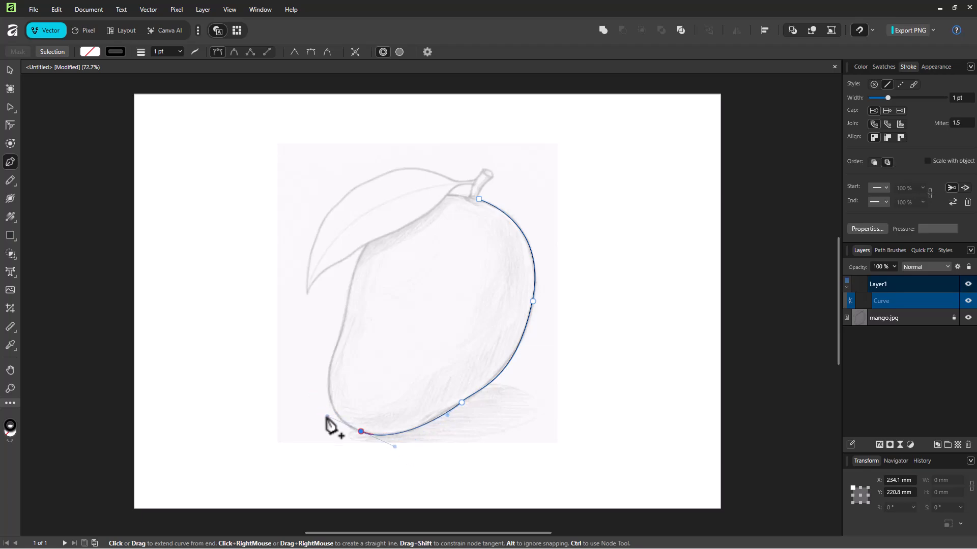
{"action": "left_click", "coordinate": [360, 432]}
{"action": "left_click_drag", "start_coordinate": [329, 378], "coordinate": [350, 293]}
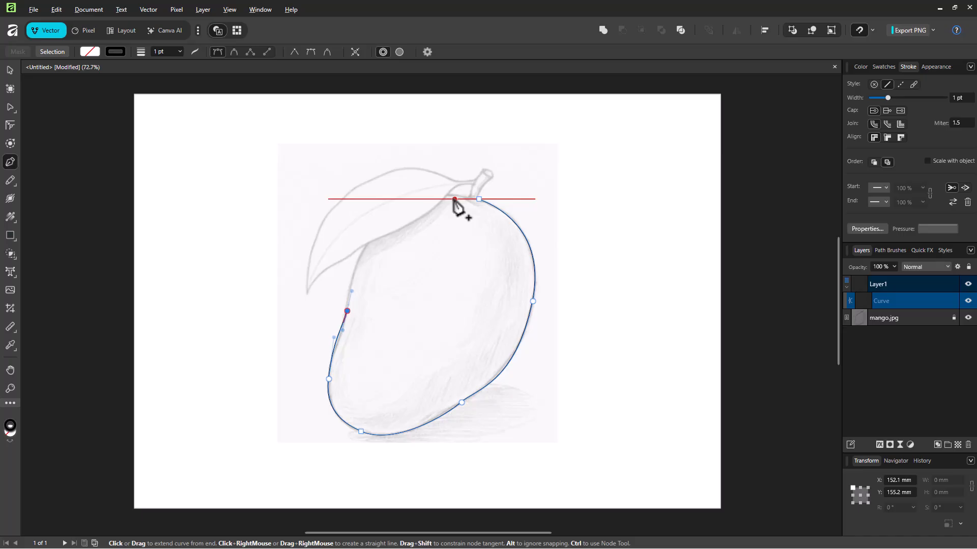
- Remove the leading handle at the upper-left node, curve across the mango's top and close the outline at the stem base
{"action": "left_click_drag", "start_coordinate": [454, 199], "coordinate": [535, 228]}
{"action": "key", "text": "ctrl+z"}
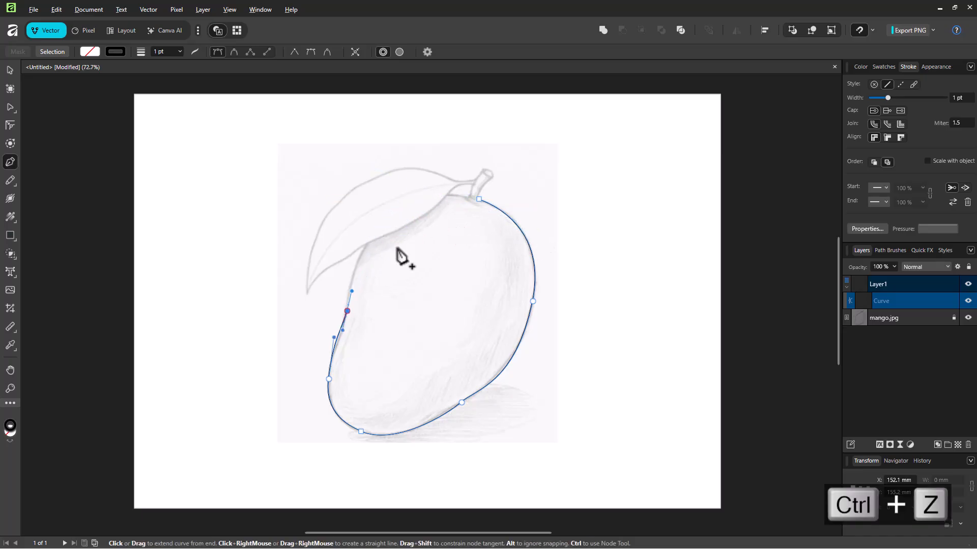
{"action": "left_click", "coordinate": [348, 312]}
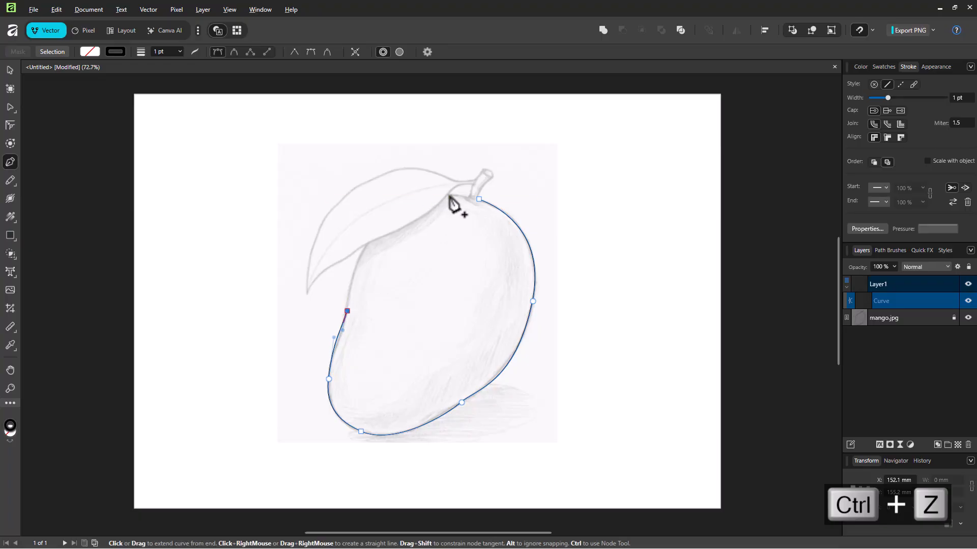
{"action": "left_click_drag", "start_coordinate": [450, 195], "coordinate": [528, 212]}
{"action": "left_click", "coordinate": [479, 199]}
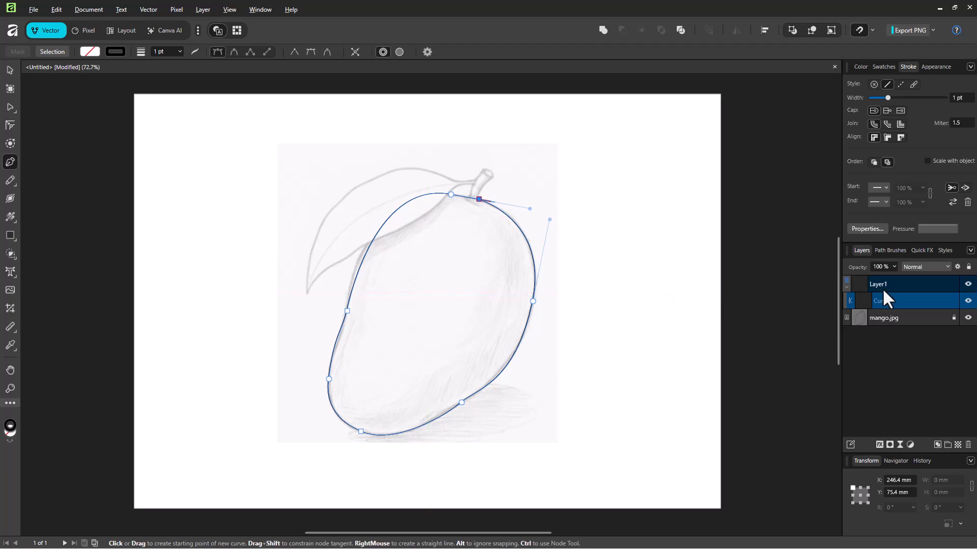
- Collapse Layer1 and add a new layer above it
{"action": "left_click", "coordinate": [846, 286]}
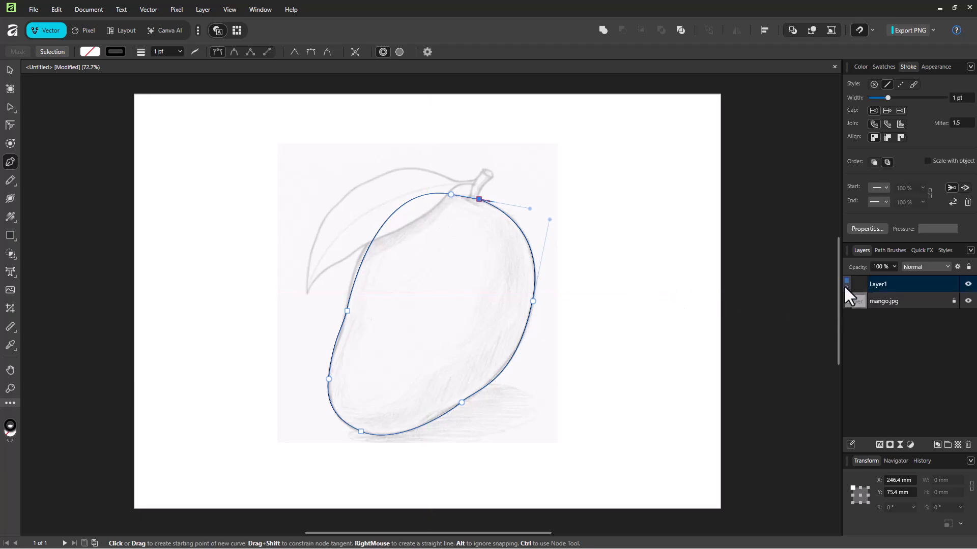
{"action": "left_click", "coordinate": [935, 444]}
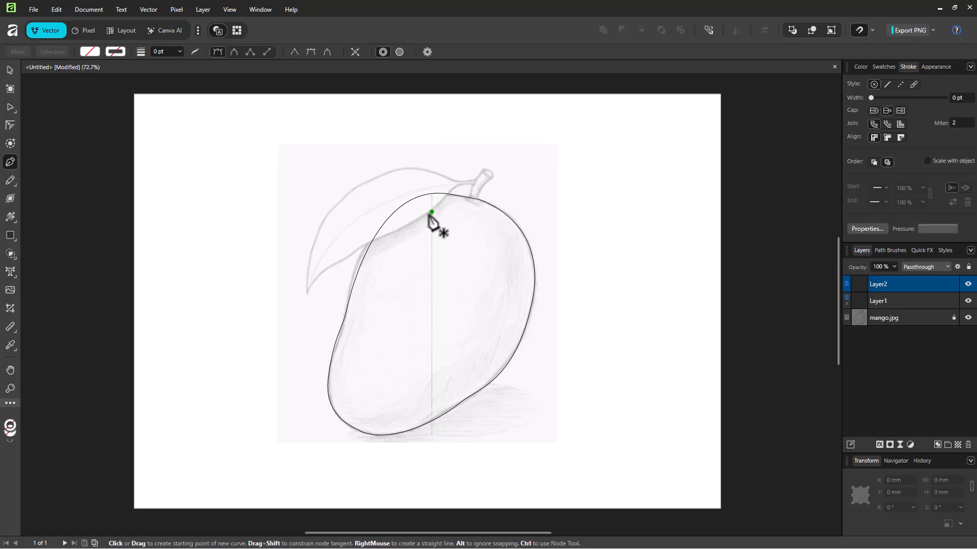
- Try to trace the leaf's lower edge to its tip and start the outer edge, and delete the attempt
{"action": "left_click", "coordinate": [427, 215]}
{"action": "mouse_move", "coordinate": [308, 293]}
{"action": "left_mouse_down"}
{"action": "mouse_move", "coordinate": [292, 333]}
{"action": "mouse_move", "coordinate": [294, 326]}
{"action": "left_mouse_up"}
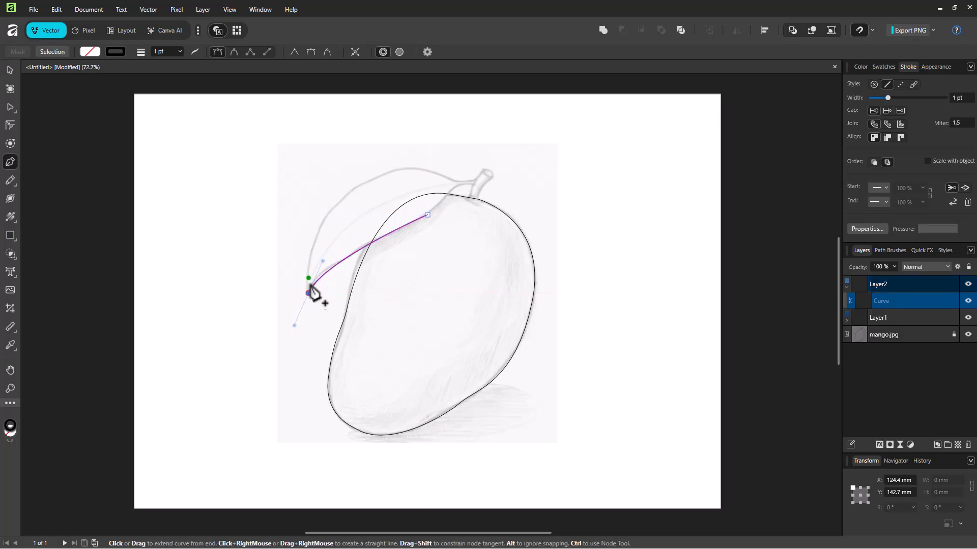
{"action": "key", "text": "alt"}
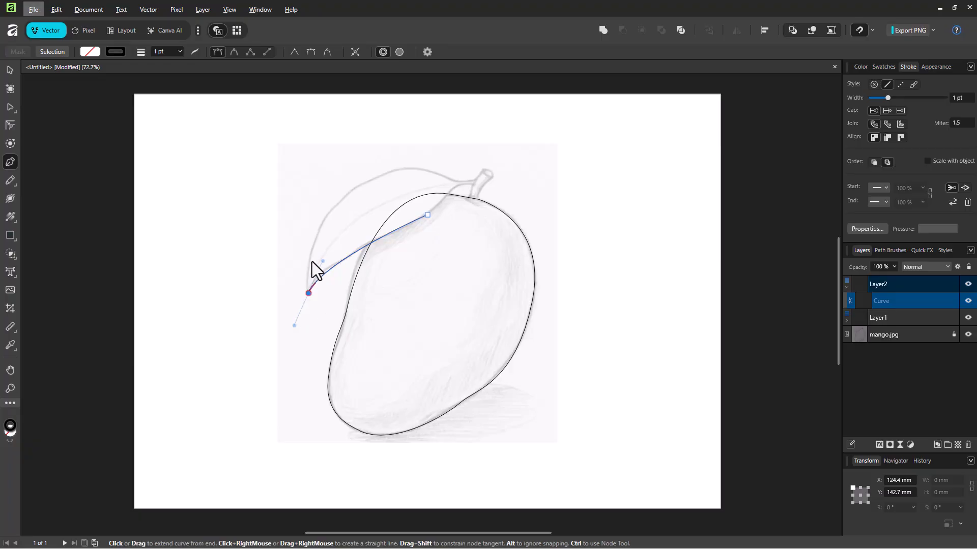
{"action": "left_click_drag", "start_coordinate": [309, 259], "coordinate": [316, 232]}
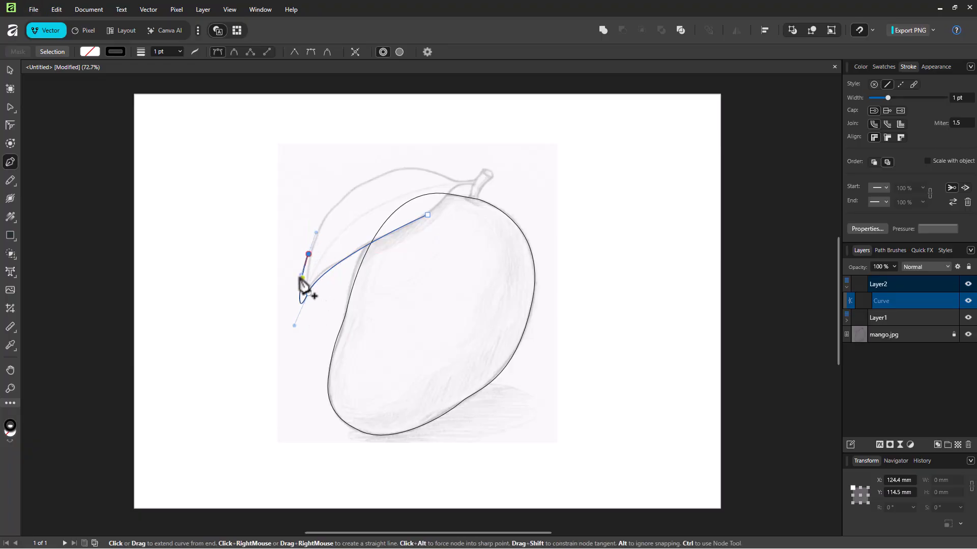
{"action": "key", "text": "ctrl+z"}
{"action": "left_click", "coordinate": [309, 294], "text": "alt"}
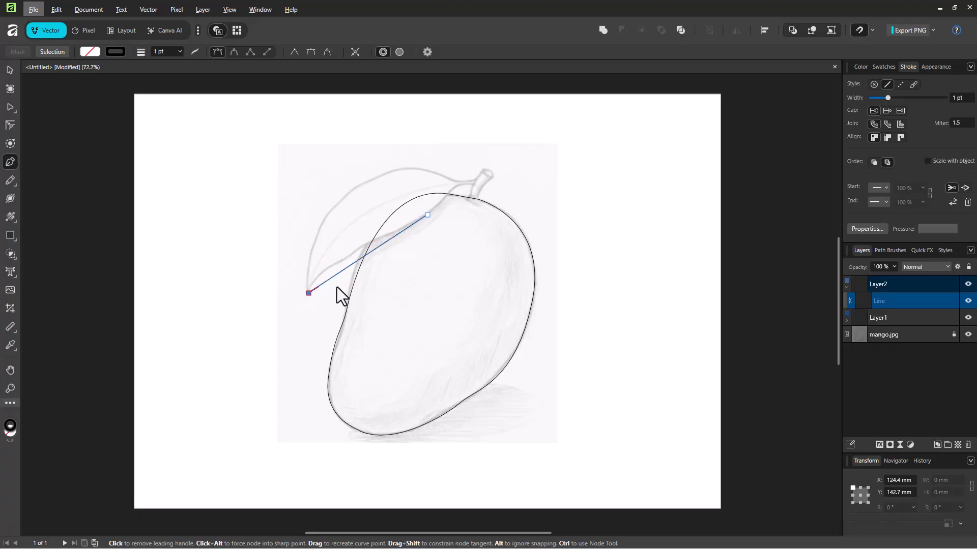
{"action": "left_click", "coordinate": [10, 70]}
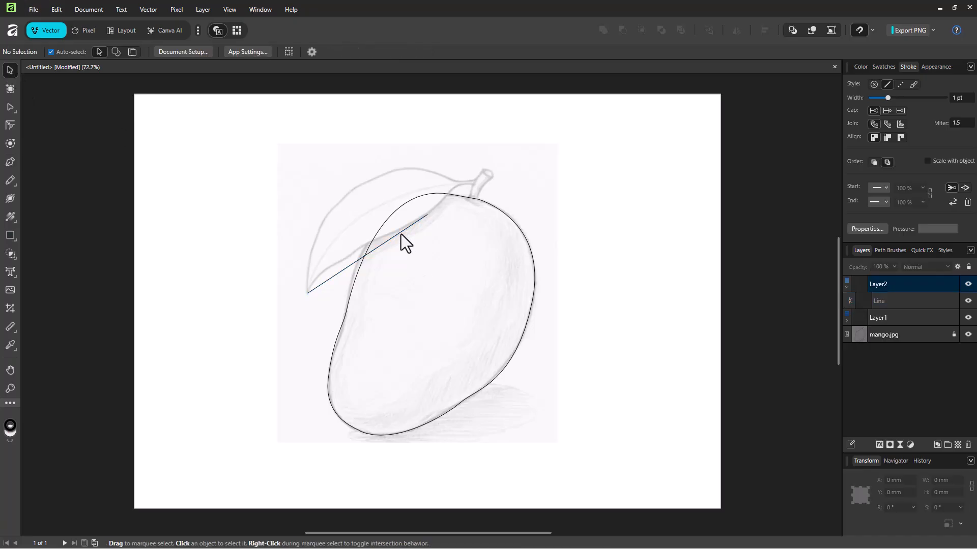
{"action": "key", "text": "Delete"}
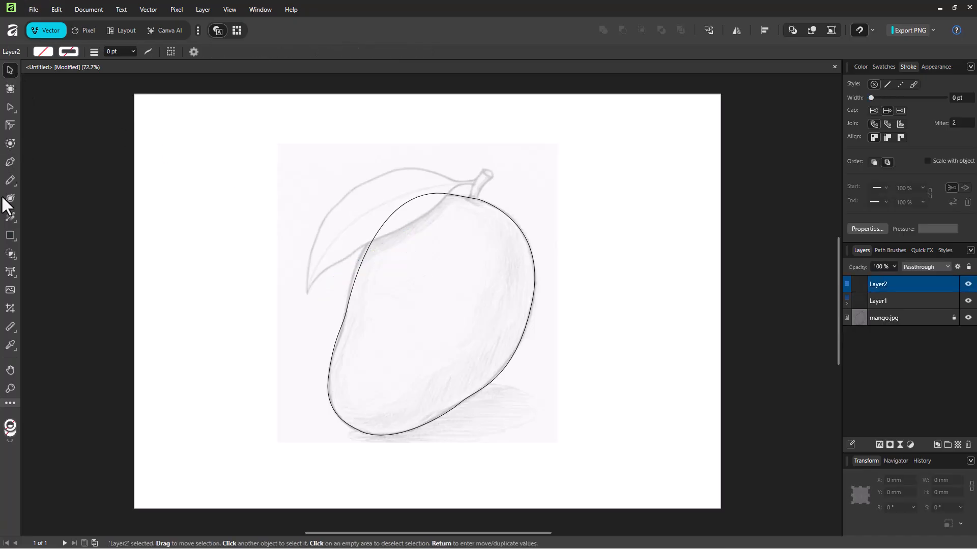
- Try to trace the leaf's lower edge to a sharp tip and its outer edge up toward the top
{"action": "left_click", "coordinate": [10, 162]}
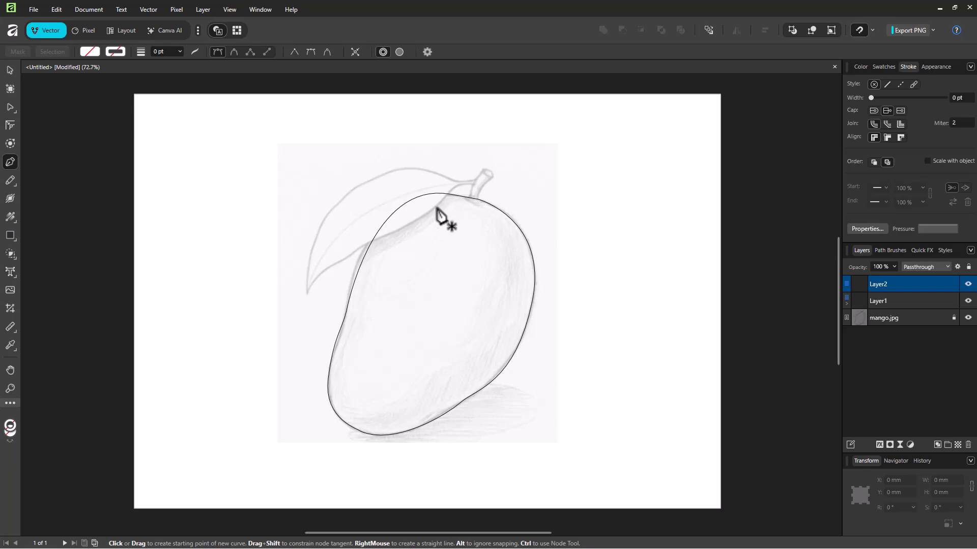
{"action": "left_click", "coordinate": [431, 212]}
{"action": "left_click_drag", "start_coordinate": [308, 293], "coordinate": [302, 321]}
{"action": "key", "text": "ctrl+z"}
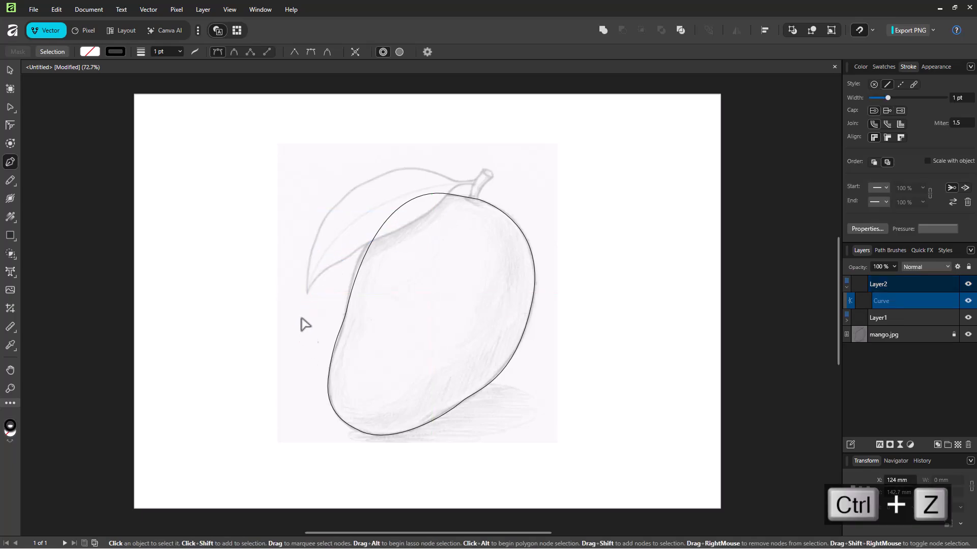
{"action": "left_click", "coordinate": [427, 212]}
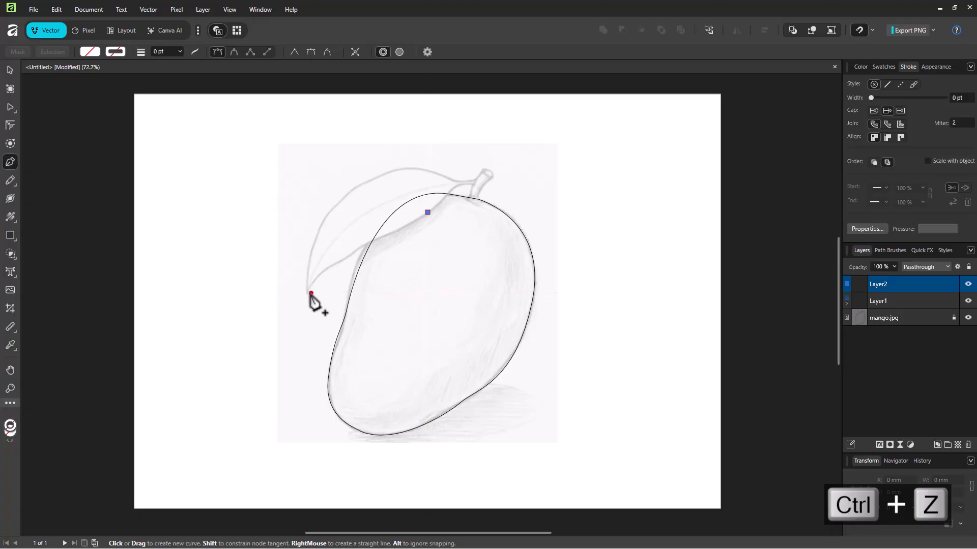
{"action": "left_click_drag", "start_coordinate": [307, 294], "coordinate": [302, 323]}
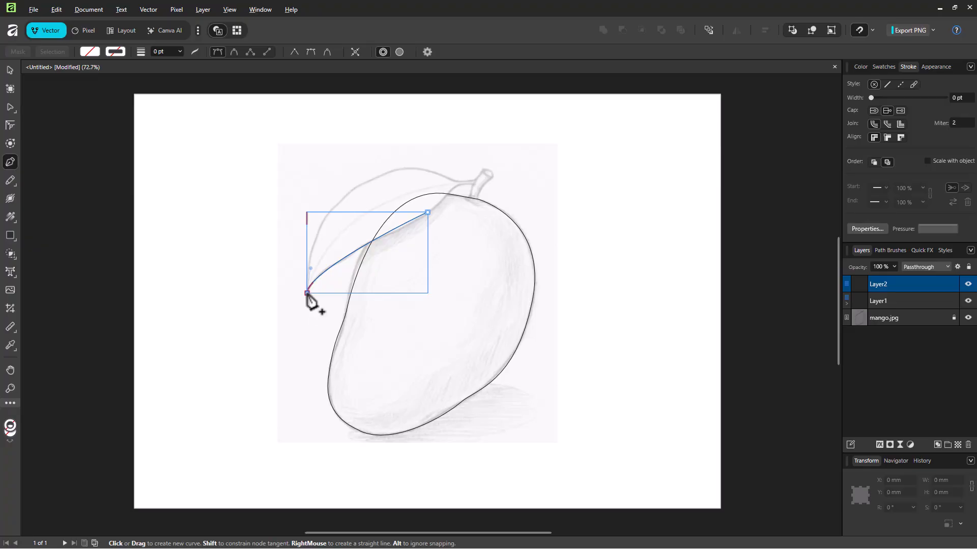
{"action": "left_click_drag", "start_coordinate": [307, 294], "coordinate": [307, 295]}
{"action": "left_click_drag", "start_coordinate": [383, 176], "coordinate": [450, 163]}
{"action": "left_click", "coordinate": [451, 179]}
{"action": "key", "text": "ctrl+z"}
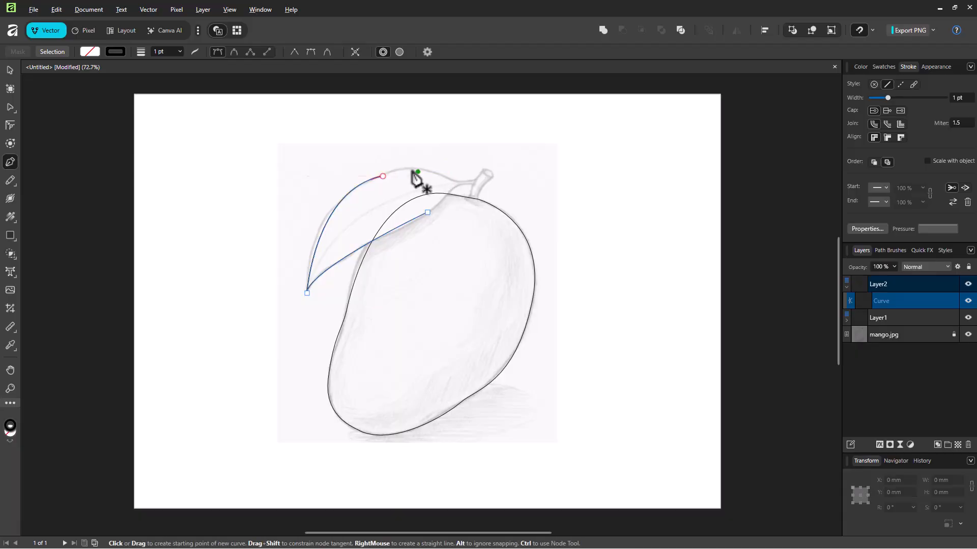
- Try to trace the leaf's upper edge to the stem and back down to the start of the lower edge
{"action": "left_click_drag", "start_coordinate": [440, 176], "coordinate": [481, 187]}
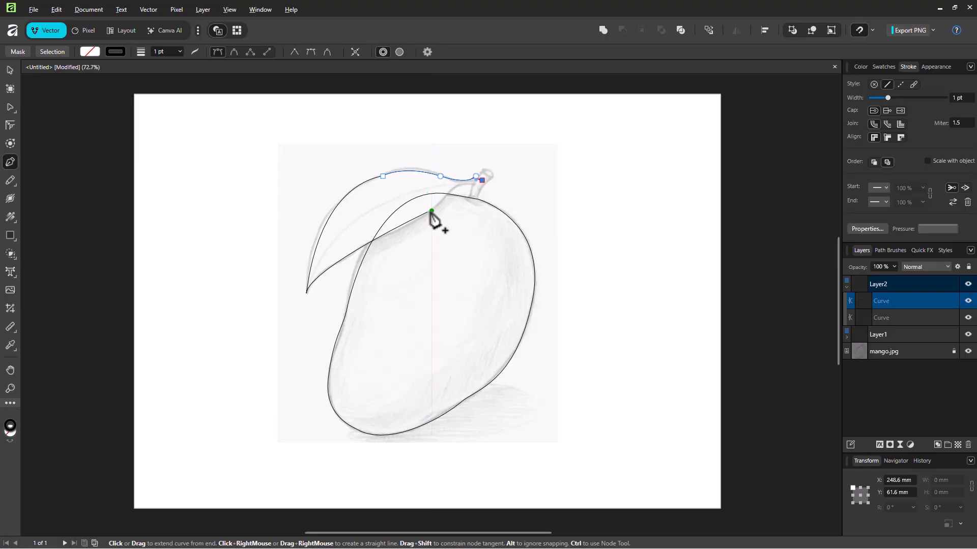
{"action": "left_click_drag", "start_coordinate": [427, 211], "coordinate": [364, 262]}
{"action": "key", "text": "ctrl+z"}
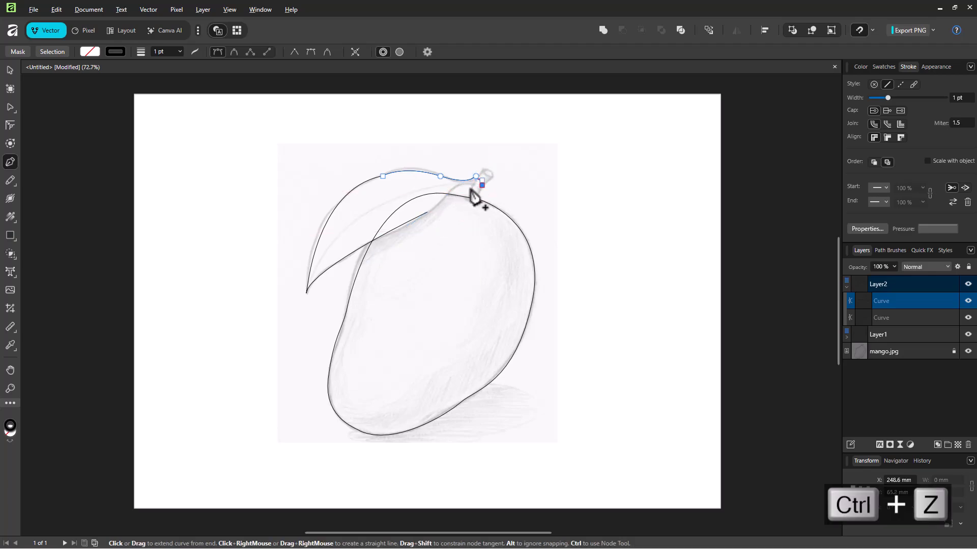
{"action": "left_click_drag", "start_coordinate": [460, 185], "coordinate": [453, 190]}
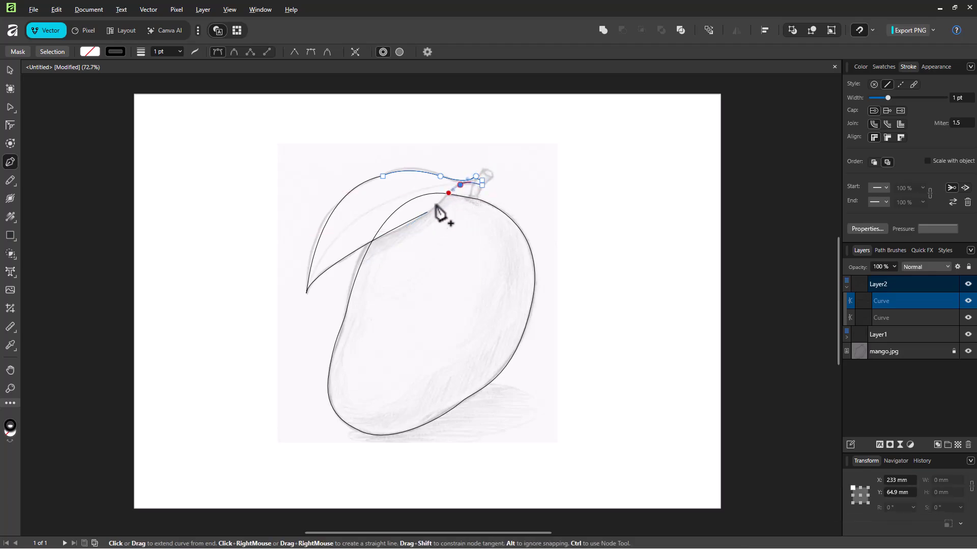
{"action": "left_click_drag", "start_coordinate": [427, 212], "coordinate": [417, 216]}
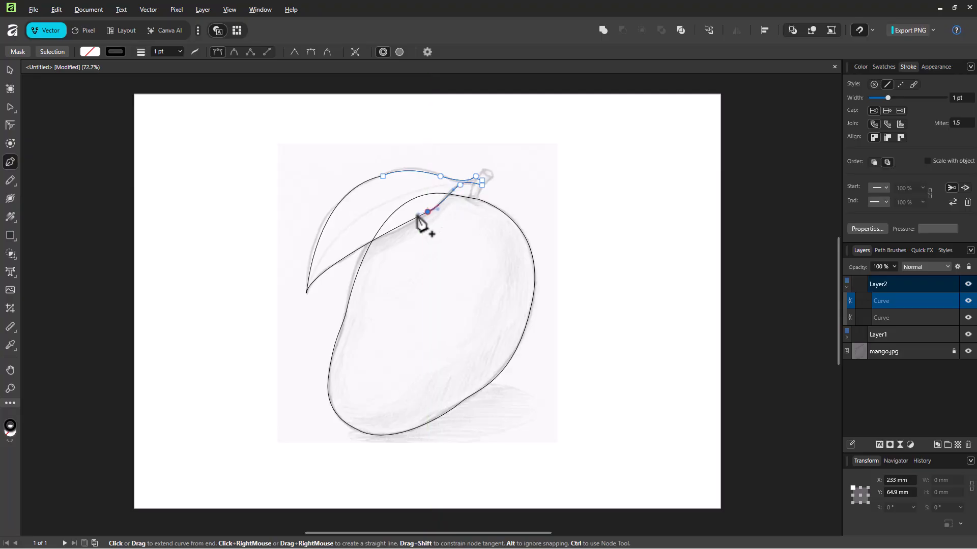
- Move the end node of the upper leaf curve onto the start of the lower-edge curve
{"action": "left_click", "coordinate": [9, 72]}
{"action": "left_click", "coordinate": [239, 188]}
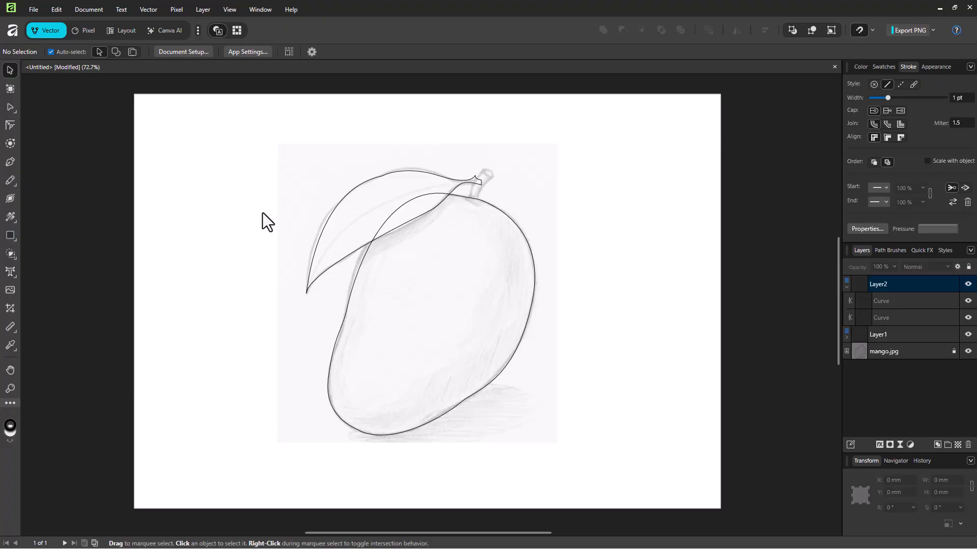
{"action": "scroll", "coordinate": [487, 171], "scroll_direction": "up", "scroll_amount": 10}
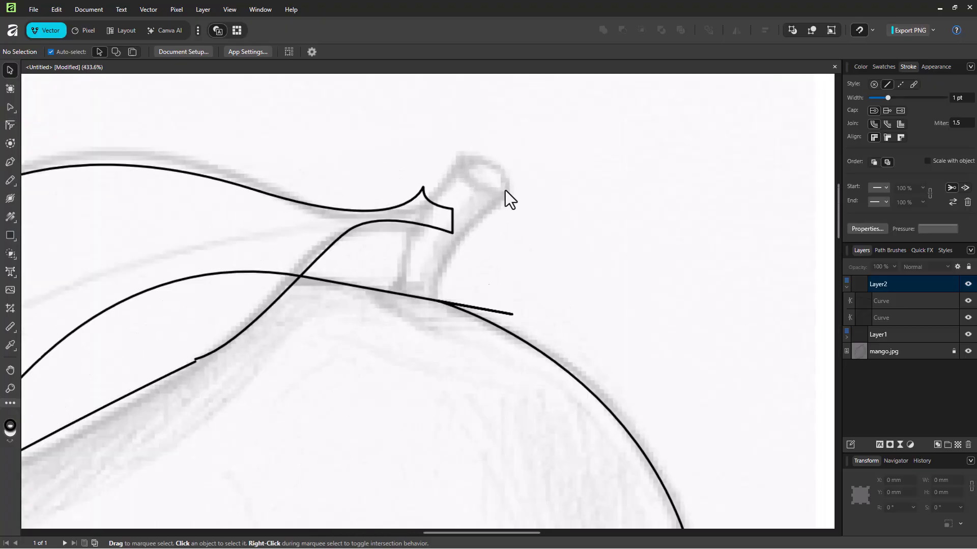
{"action": "double_click", "coordinate": [159, 380]}
{"action": "left_click", "coordinate": [119, 406]}
{"action": "left_click_drag", "start_coordinate": [120, 410], "coordinate": [118, 405]}
{"action": "scroll", "coordinate": [238, 396], "scroll_direction": "down", "scroll_amount": 3}
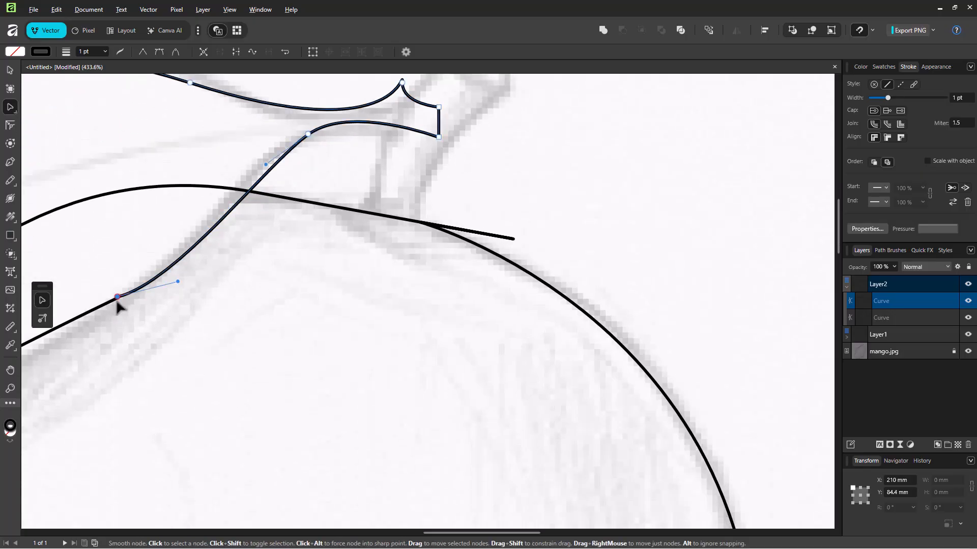
- Delete both traced leaf curves from Layer2
{"action": "scroll", "coordinate": [119, 306], "scroll_direction": "down", "scroll_amount": 10}
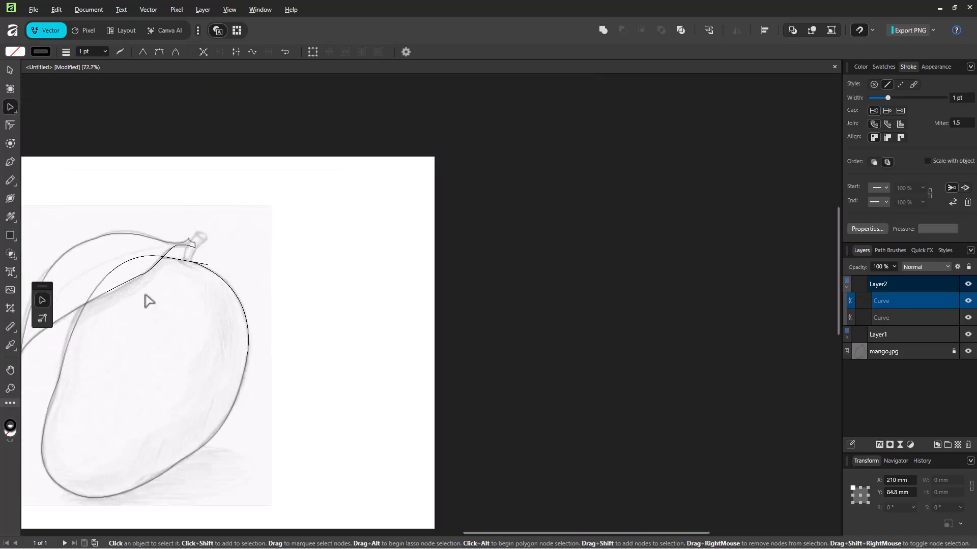
{"action": "scroll", "coordinate": [94, 292], "scroll_direction": "down", "scroll_amount": 3}
{"action": "scroll", "coordinate": [83, 285], "scroll_direction": "up", "scroll_amount": 5}
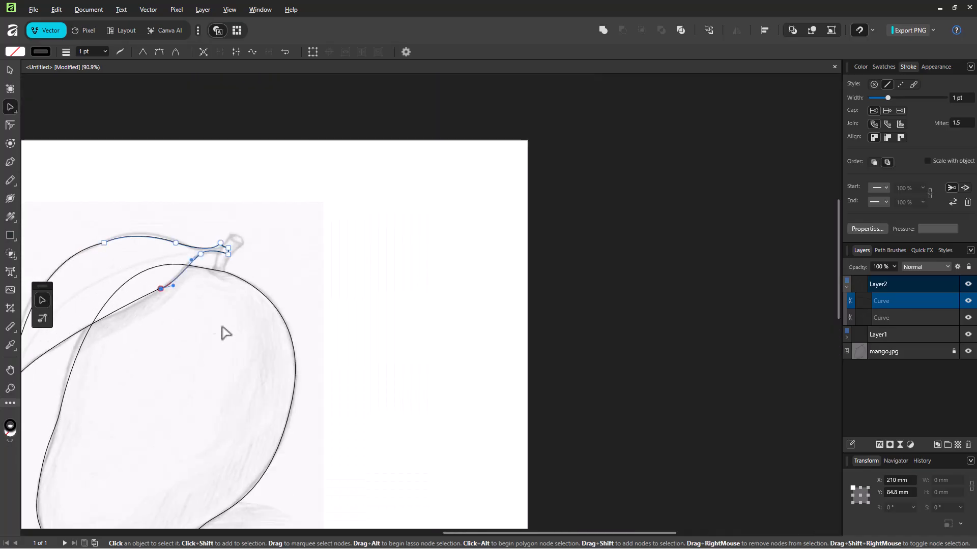
{"action": "scroll", "coordinate": [232, 304], "scroll_direction": "up", "scroll_amount": 3}
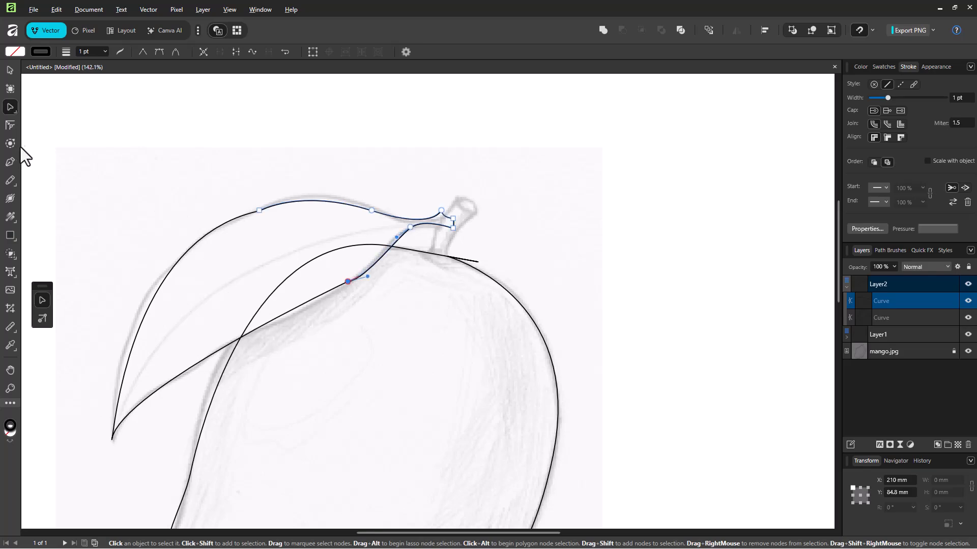
{"action": "left_click", "coordinate": [10, 70]}
{"action": "left_click", "coordinate": [238, 221]}
{"action": "key", "text": "Delete"}
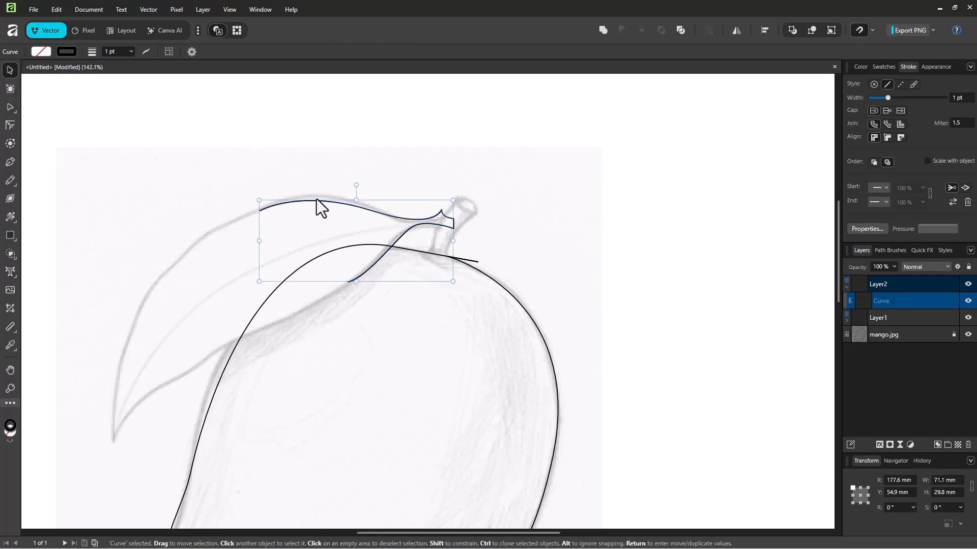
{"action": "key", "text": "Delete"}
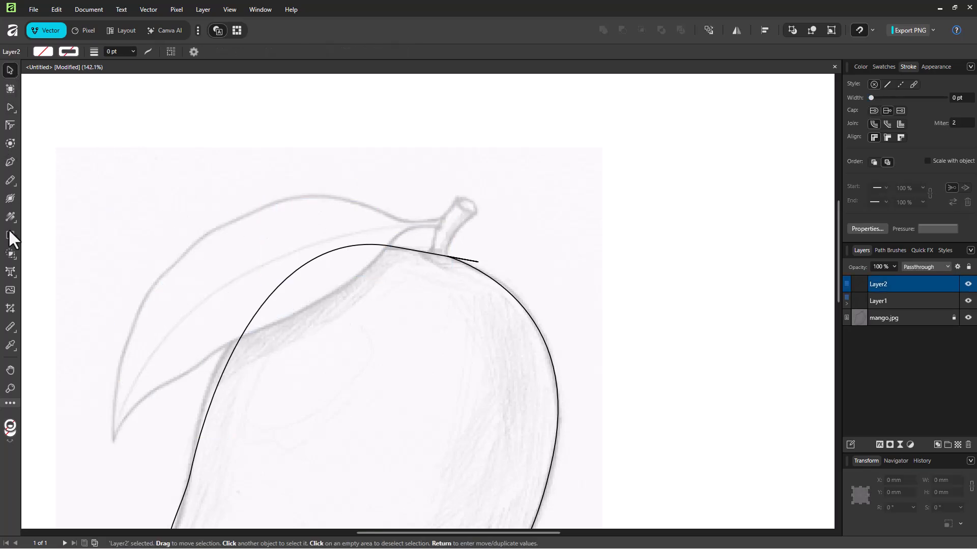
- Try to retrace the leaf's lower edge to its tip with the Pen tool, and undo the attempt
{"action": "left_click", "coordinate": [10, 162]}
{"action": "left_click", "coordinate": [297, 312]}
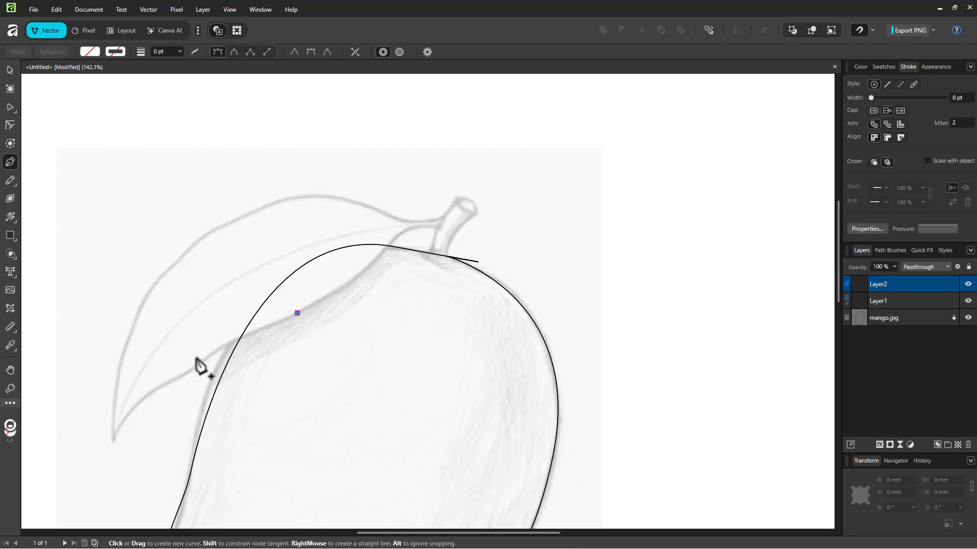
{"action": "left_click_drag", "start_coordinate": [115, 443], "coordinate": [103, 506]}
{"action": "left_click", "coordinate": [115, 444]}
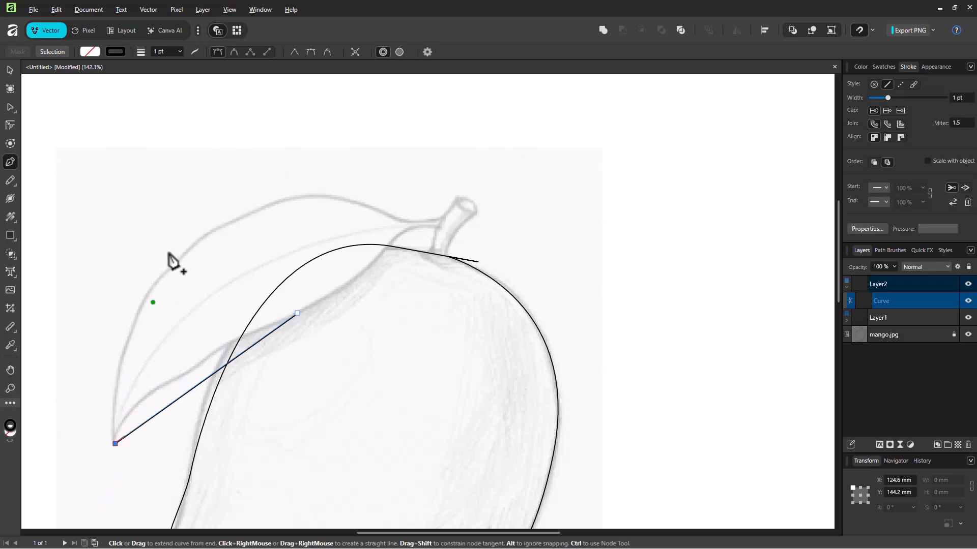
{"action": "key", "text": "ctrl+z"}
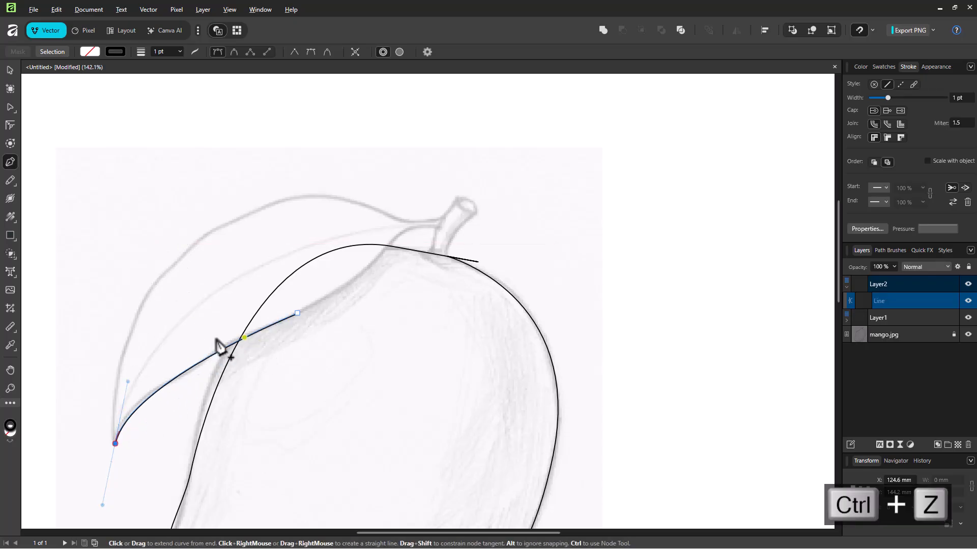
{"action": "key", "text": "ctrl+z"}
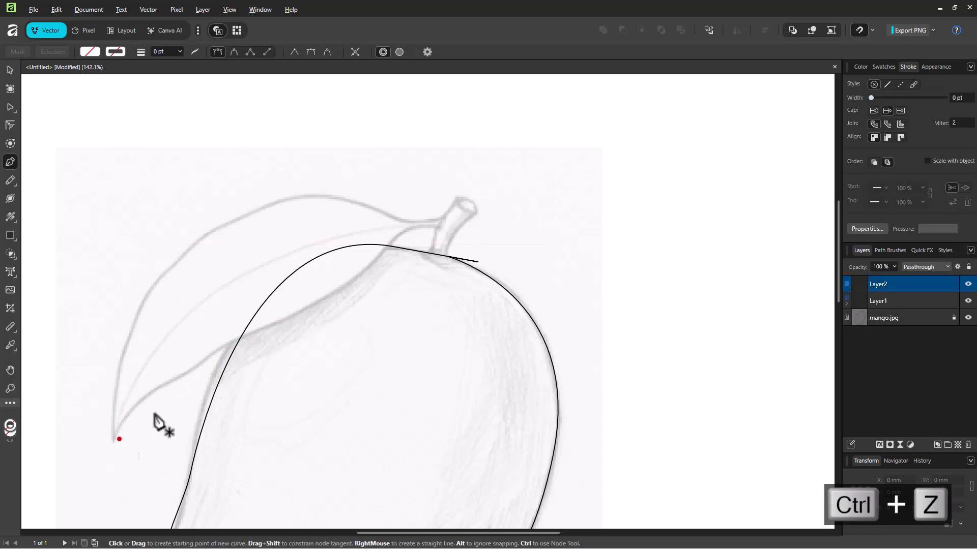
- Trace the leaf from the middle of its lower edge to the tip and up to the crest of its upper edge
{"action": "left_click", "coordinate": [307, 308]}
{"action": "mouse_move", "coordinate": [114, 438]}
{"action": "left_mouse_down"}
{"action": "mouse_move", "coordinate": [104, 499]}
{"action": "mouse_move", "coordinate": [114, 440]}
{"action": "left_mouse_up"}
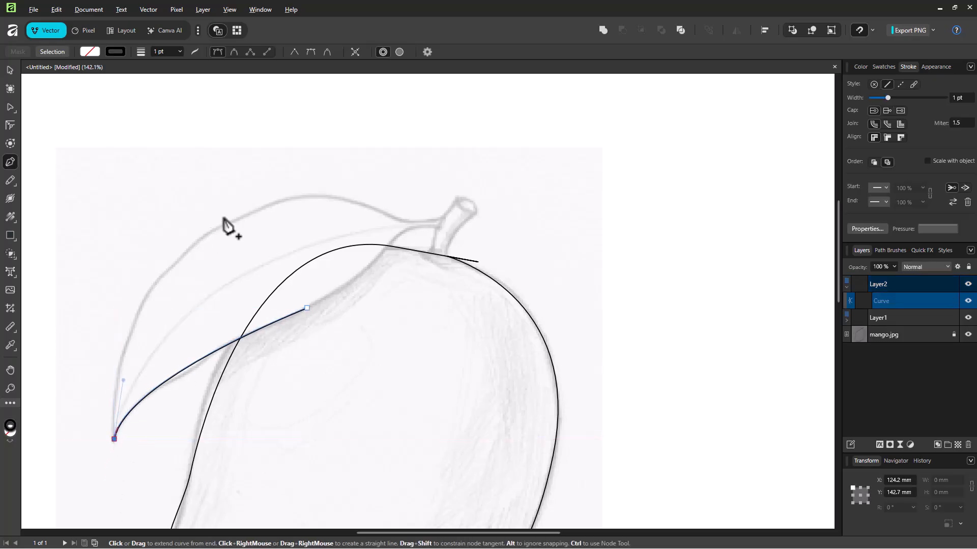
{"action": "left_click_drag", "start_coordinate": [307, 200], "coordinate": [513, 179]}
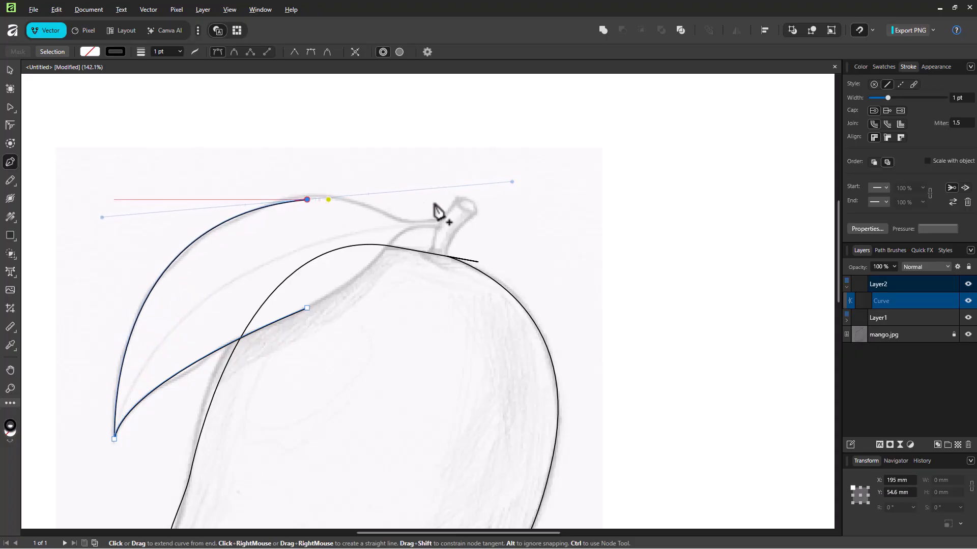
{"action": "key", "text": "ctrl+z"}
{"action": "left_click_drag", "start_coordinate": [328, 195], "coordinate": [571, 179]}
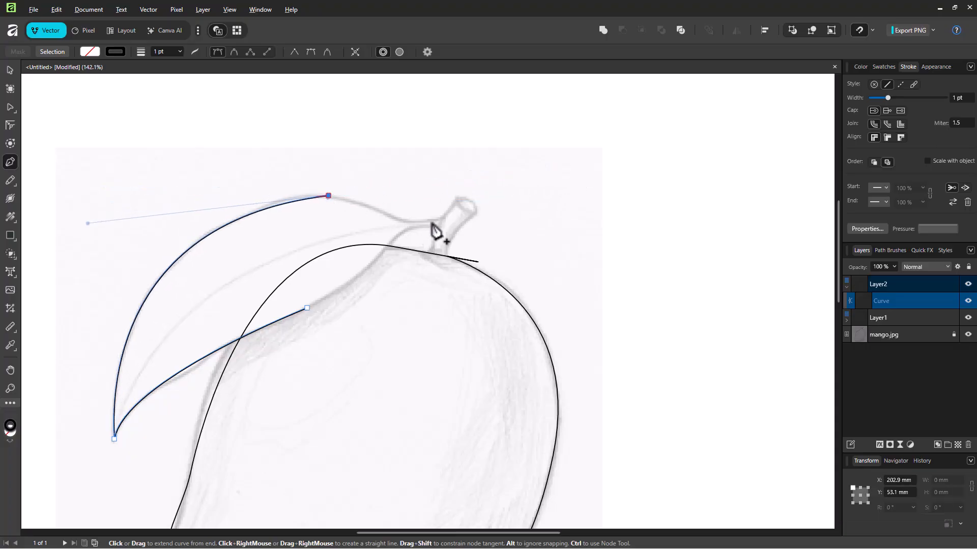
- Continue the leaf outline from the crest along the upper edge and around its rounded end at the stem
{"action": "left_click_drag", "start_coordinate": [446, 218], "coordinate": [534, 244]}
{"action": "key", "text": "ctrl+z"}
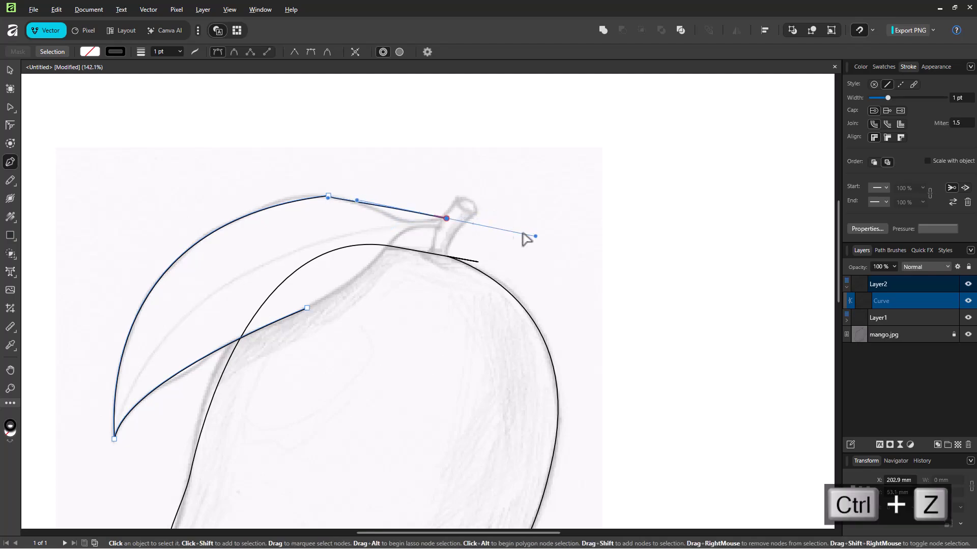
{"action": "left_click_drag", "start_coordinate": [380, 213], "coordinate": [458, 218]}
{"action": "left_click", "coordinate": [451, 227]}
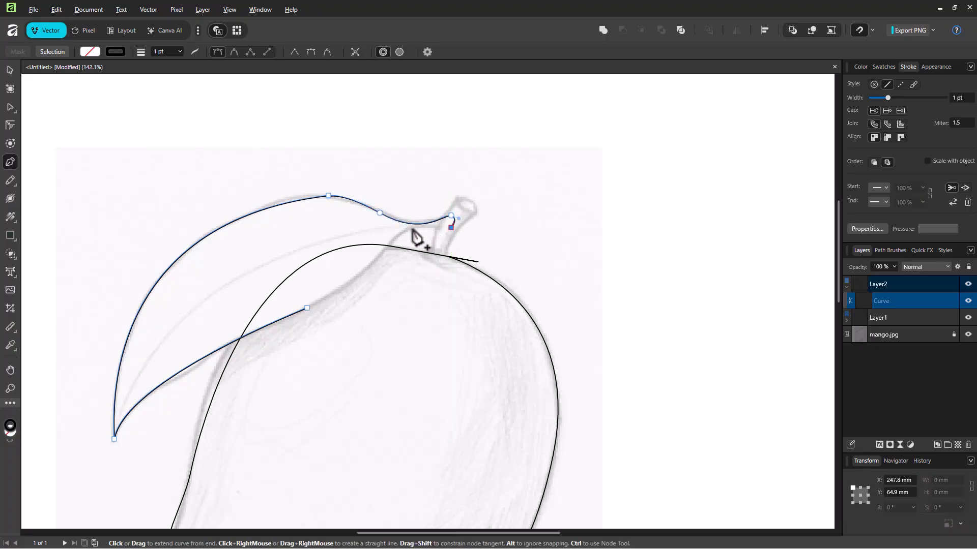
- Close the leaf outline along its lower edge, back to the starting node, and deselect it
{"action": "left_click", "coordinate": [308, 309]}
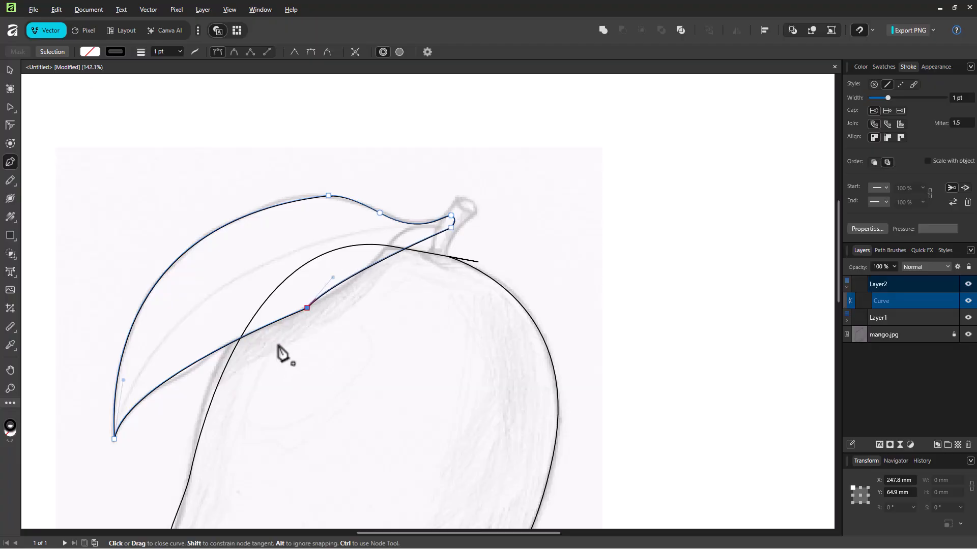
{"action": "left_click_drag", "start_coordinate": [219, 383], "coordinate": [153, 419]}
{"action": "key", "text": "ctrl+z"}
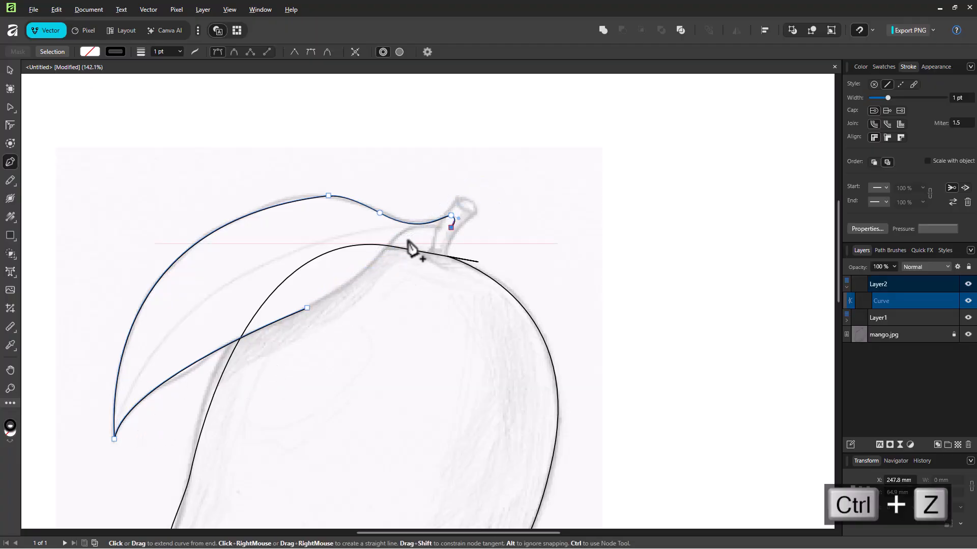
{"action": "left_click_drag", "start_coordinate": [402, 232], "coordinate": [388, 246]}
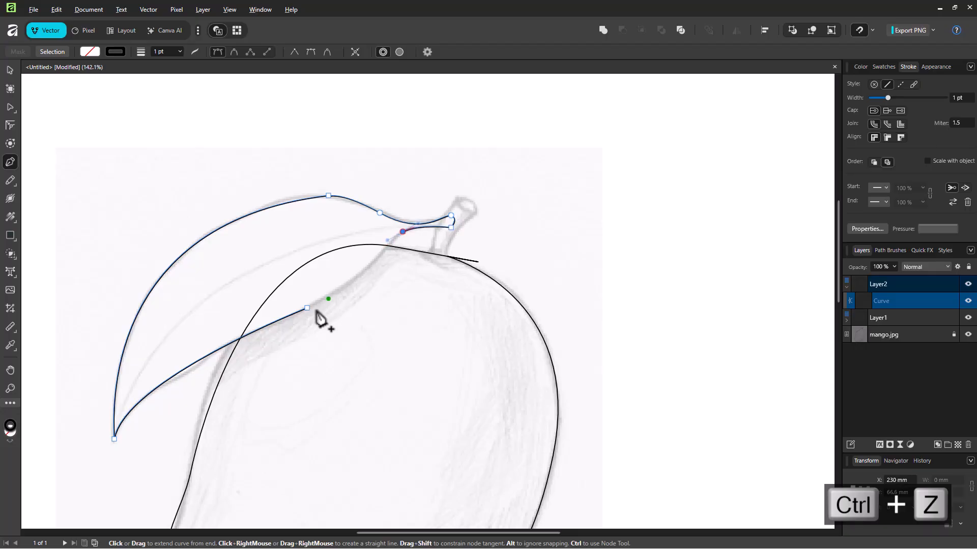
{"action": "left_click_drag", "start_coordinate": [307, 308], "coordinate": [250, 332]}
{"action": "left_click", "coordinate": [9, 70]}
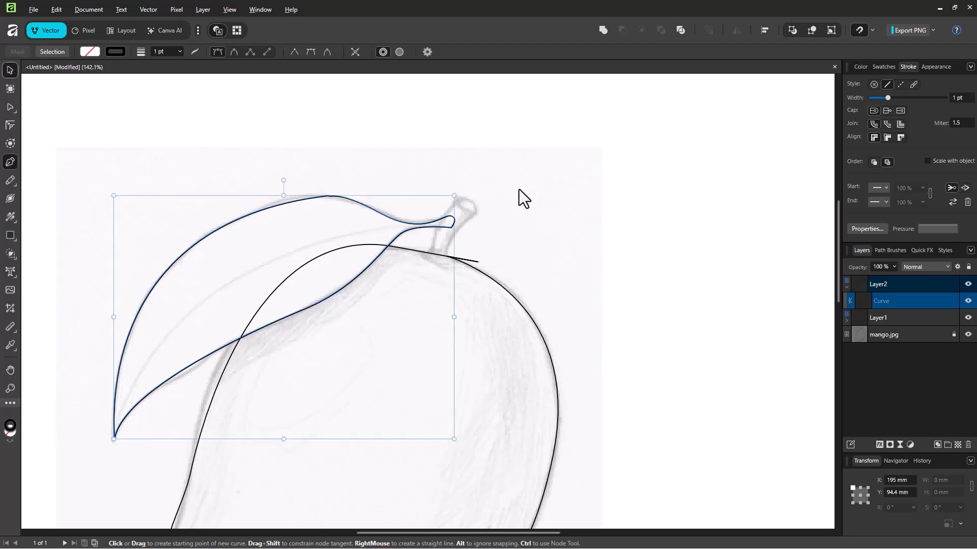
{"action": "left_click", "coordinate": [496, 197]}
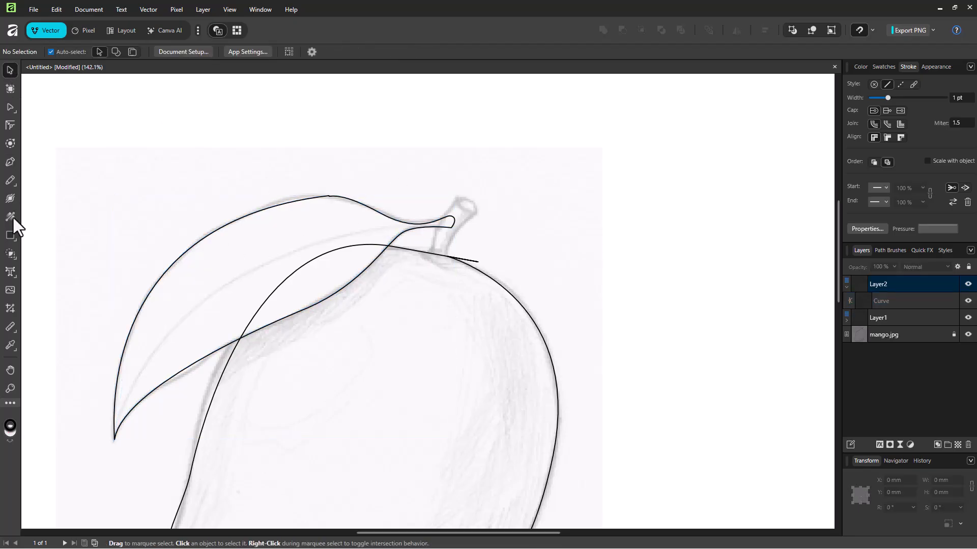
- Trace the stem with the Pen tool from its base, around its top and down the other side, leaving the curve open, and deselect it
{"action": "left_click", "coordinate": [10, 163]}
{"action": "scroll", "coordinate": [447, 257], "scroll_direction": "up", "scroll_amount": 4}
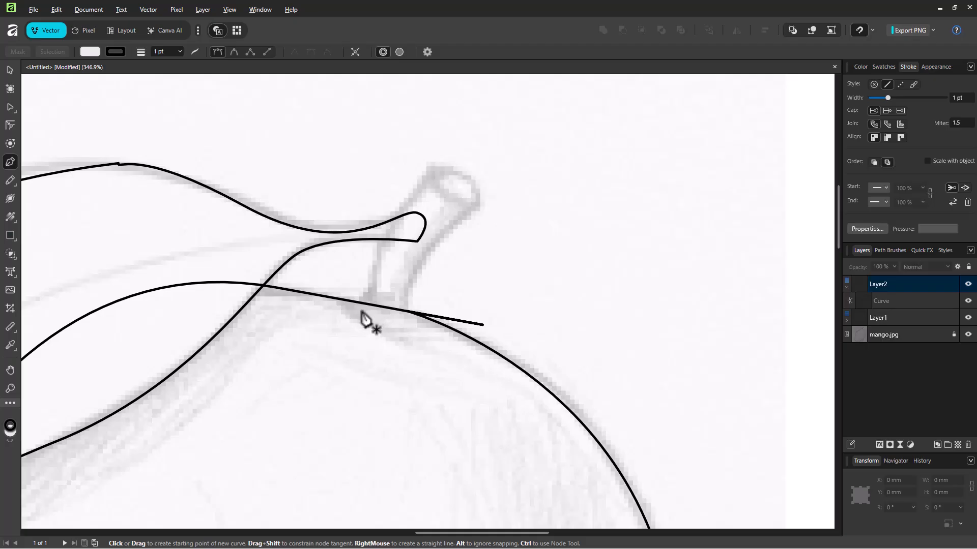
{"action": "left_click", "coordinate": [342, 304]}
{"action": "left_click_drag", "start_coordinate": [412, 198], "coordinate": [455, 96]}
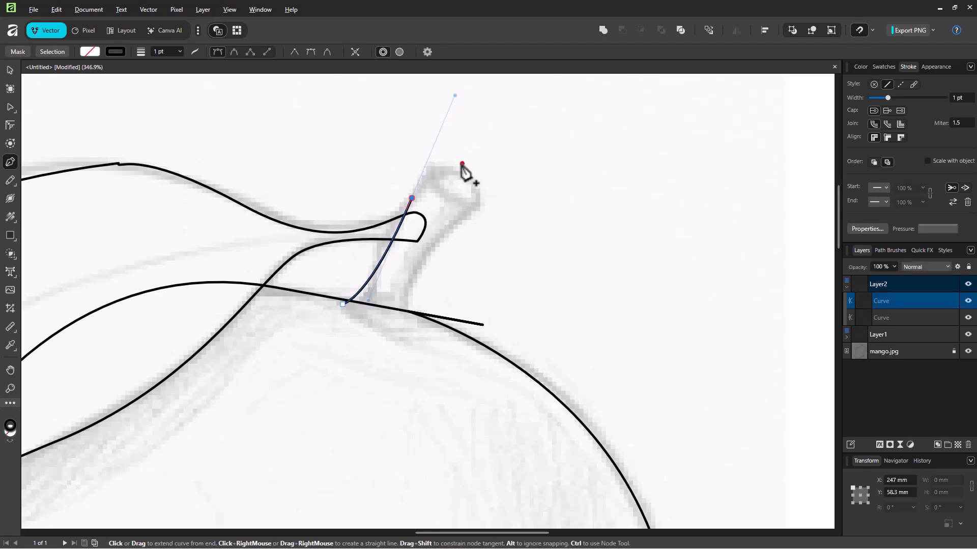
{"action": "key", "text": "ctrl+z"}
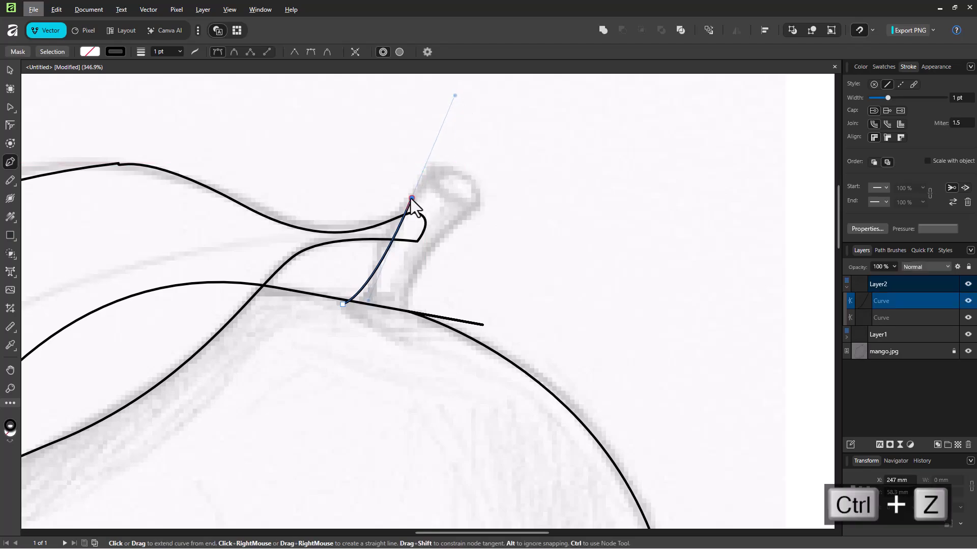
{"action": "left_click_drag", "start_coordinate": [437, 170], "coordinate": [473, 210]}
{"action": "left_click_drag", "start_coordinate": [417, 329], "coordinate": [456, 382]}
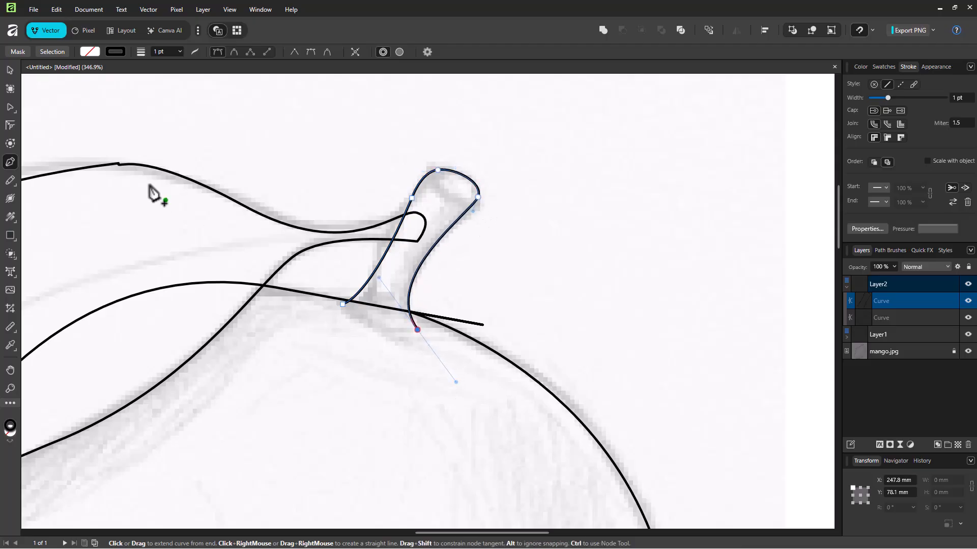
{"action": "left_click", "coordinate": [10, 70]}
{"action": "left_click", "coordinate": [487, 181]}
- Fill the mango body curve with orange, RGB 255, 179, 39
{"action": "scroll", "coordinate": [496, 181], "scroll_direction": "down", "scroll_amount": 3}
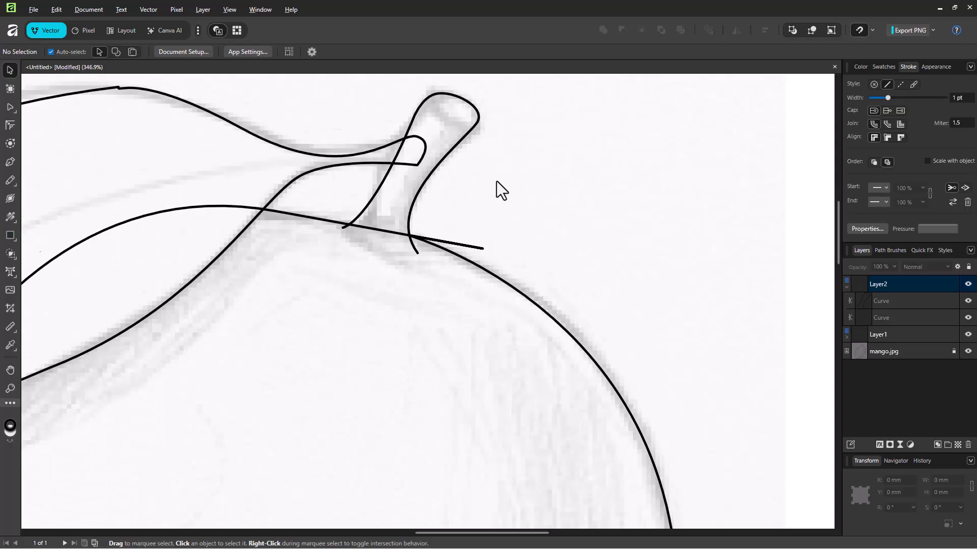
{"action": "scroll", "coordinate": [496, 181], "scroll_direction": "down", "scroll_amount": 6}
{"action": "left_click", "coordinate": [523, 235]}
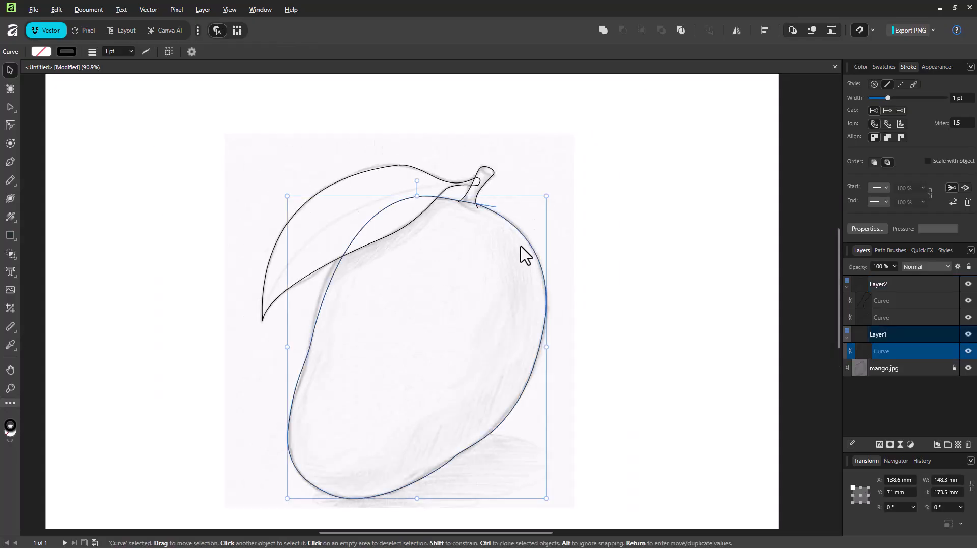
{"action": "left_click", "coordinate": [41, 52]}
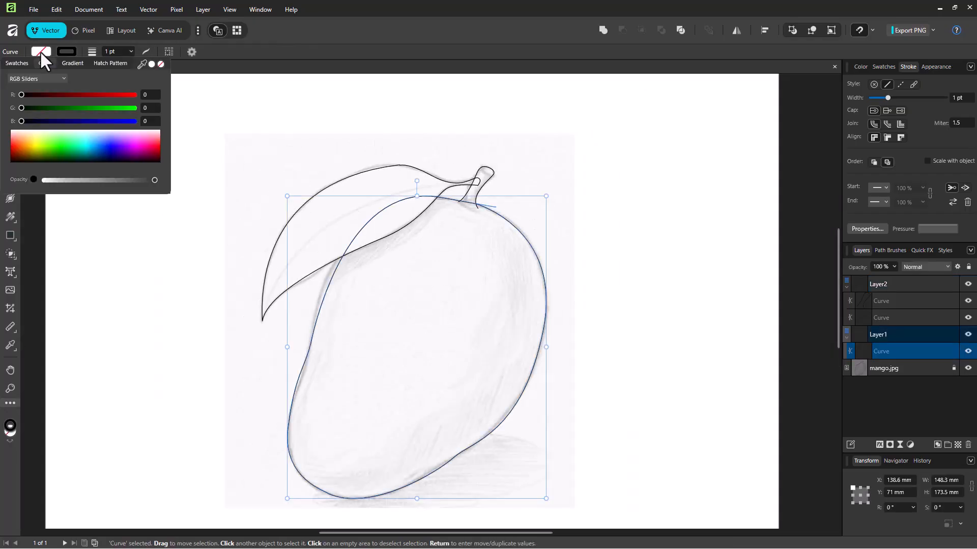
{"action": "left_click_drag", "start_coordinate": [35, 136], "coordinate": [25, 142]}
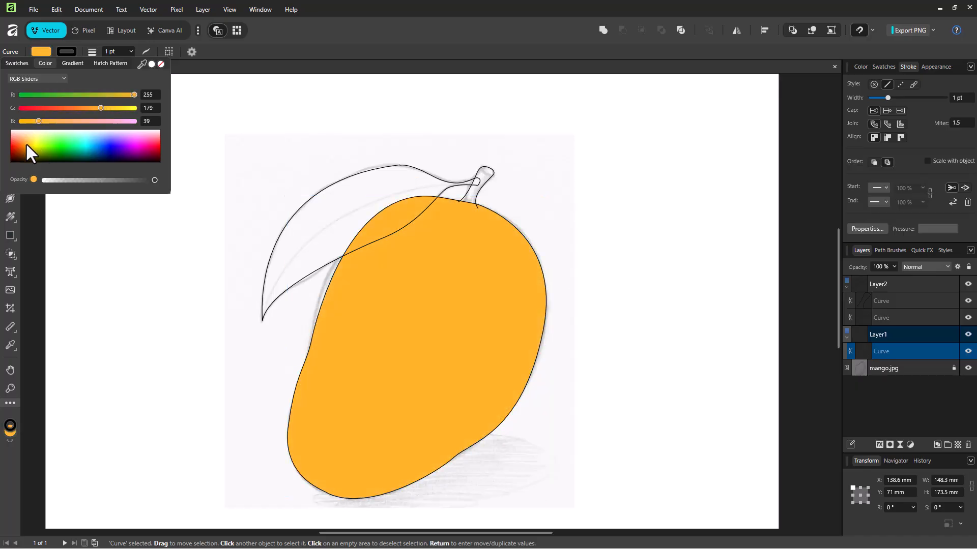
- Fill the leaf curve with bright green, RGB 46, 255, 52
{"action": "left_click", "coordinate": [350, 175]}
{"action": "left_click", "coordinate": [41, 52]}
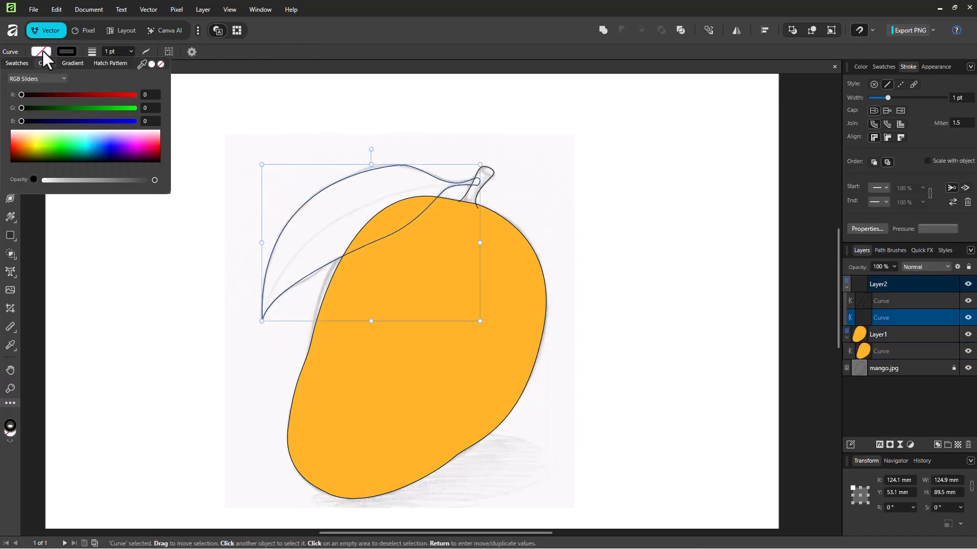
{"action": "left_click_drag", "start_coordinate": [62, 142], "coordinate": [61, 143]}
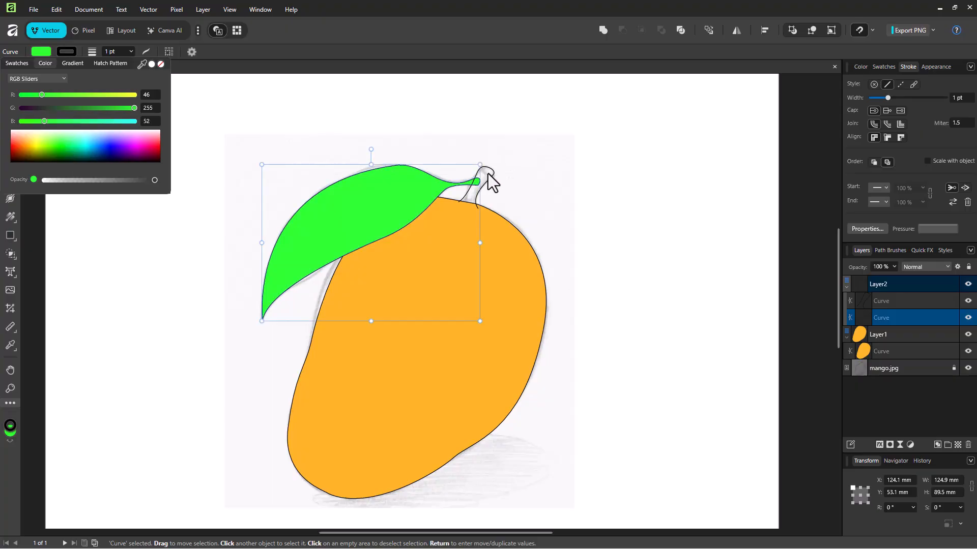
- Fill the stem curve with brown, RGB 155, 119, 0, and deselect it
{"action": "left_click", "coordinate": [489, 174]}
{"action": "key", "text": "ctrl+z"}
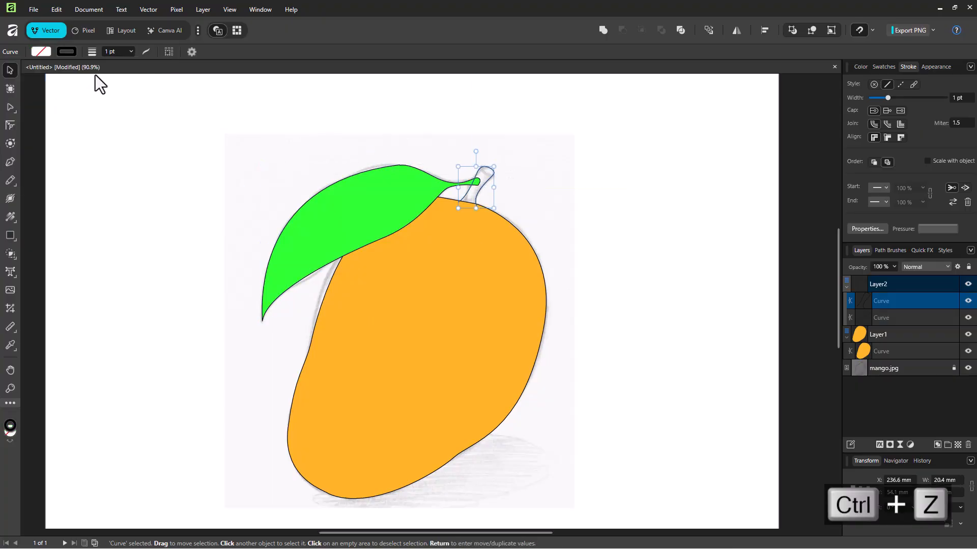
{"action": "left_click", "coordinate": [40, 52]}
{"action": "mouse_move", "coordinate": [39, 148]}
{"action": "left_mouse_down"}
{"action": "mouse_move", "coordinate": [35, 141]}
{"action": "mouse_move", "coordinate": [30, 155]}
{"action": "left_mouse_up"}
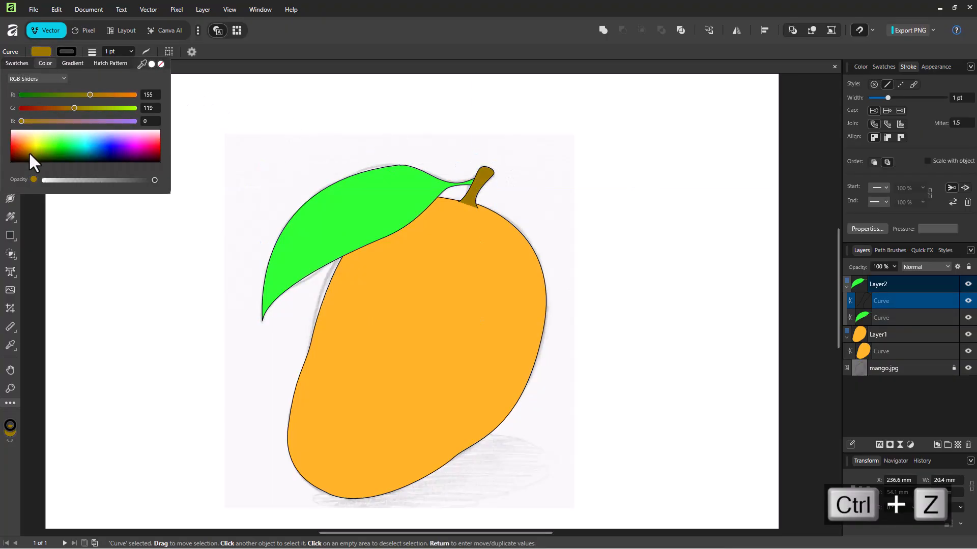
{"action": "left_click", "coordinate": [605, 210]}
- Move the leaf curve above the stem curve in Layer2's stacking order and deselect it
{"action": "left_click", "coordinate": [480, 186]}
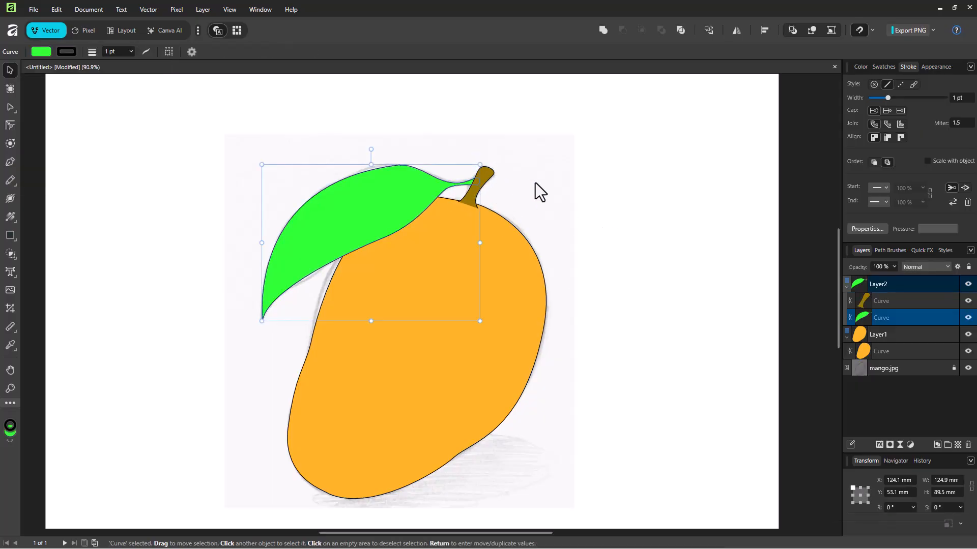
{"action": "double_click", "coordinate": [884, 319]}
{"action": "left_click_drag", "start_coordinate": [878, 319], "coordinate": [883, 297]}
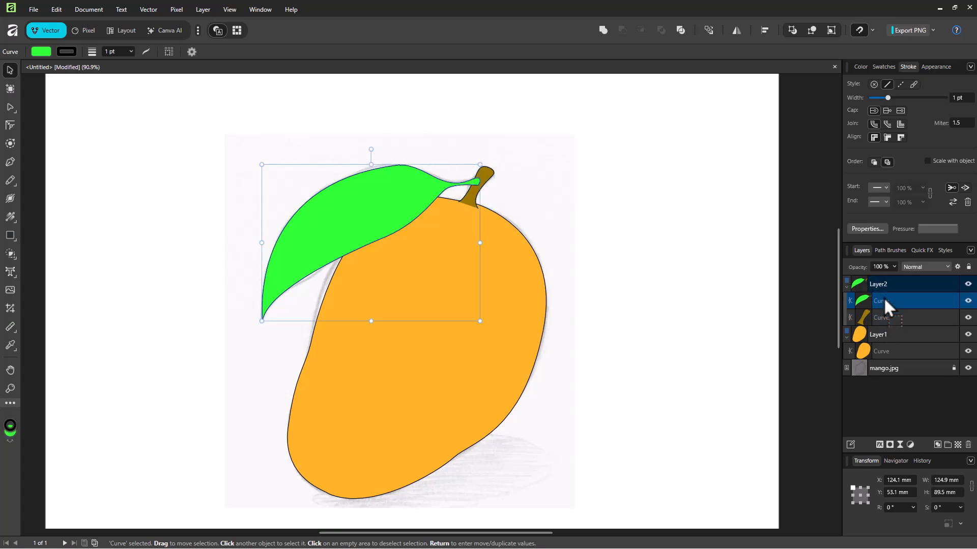
{"action": "left_click", "coordinate": [581, 163]}
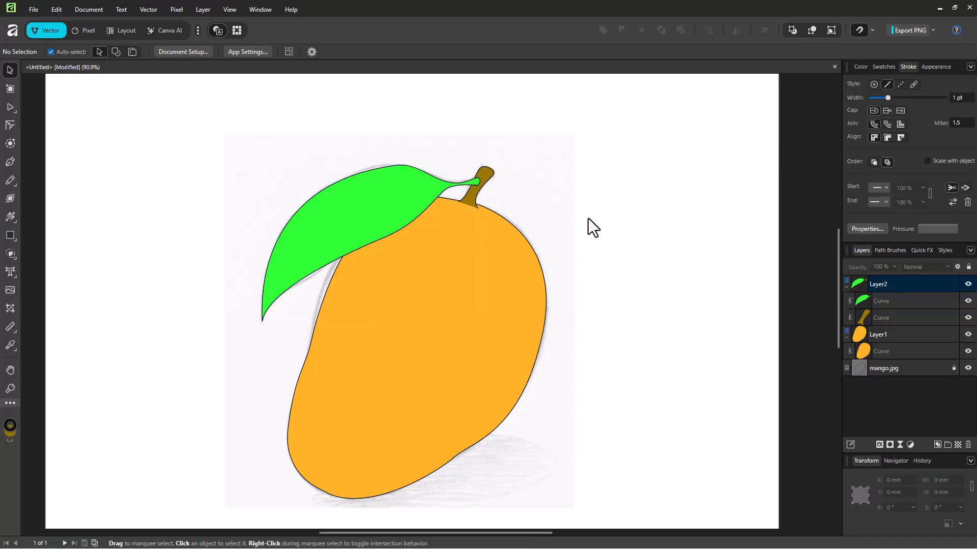
{"action": "scroll", "coordinate": [581, 224], "scroll_direction": "down", "scroll_amount": 2}
{"action": "scroll", "coordinate": [600, 213], "scroll_direction": "up", "scroll_amount": 1}
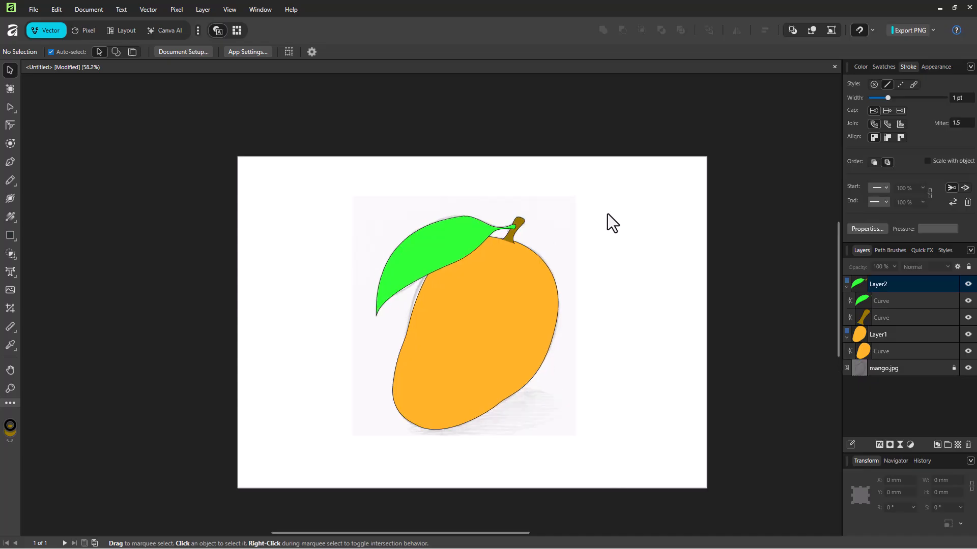
{"action": "scroll", "coordinate": [566, 220], "scroll_direction": "down", "scroll_amount": 1}
{"action": "scroll", "coordinate": [567, 224], "scroll_direction": "up", "scroll_amount": 1}
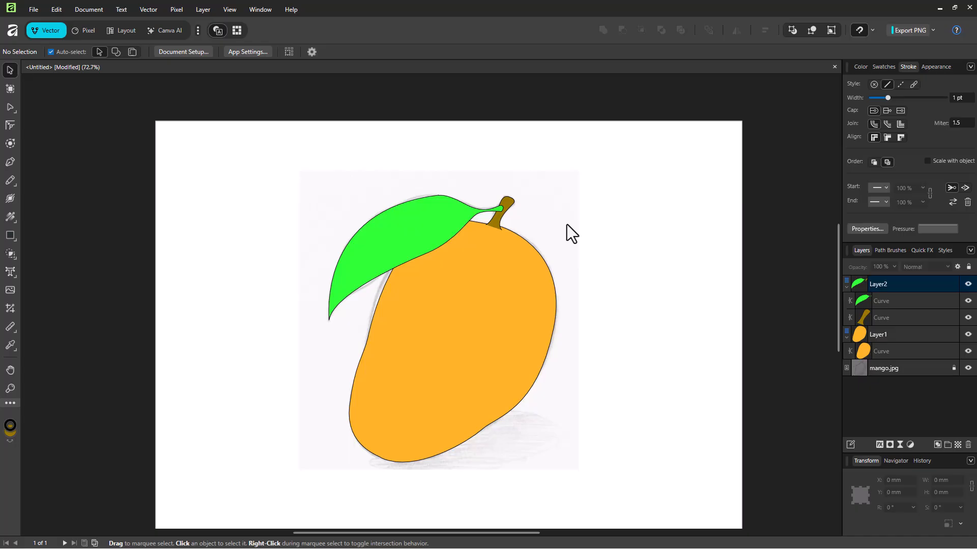
{"action": "scroll", "coordinate": [567, 227], "scroll_direction": "down", "scroll_amount": 1}
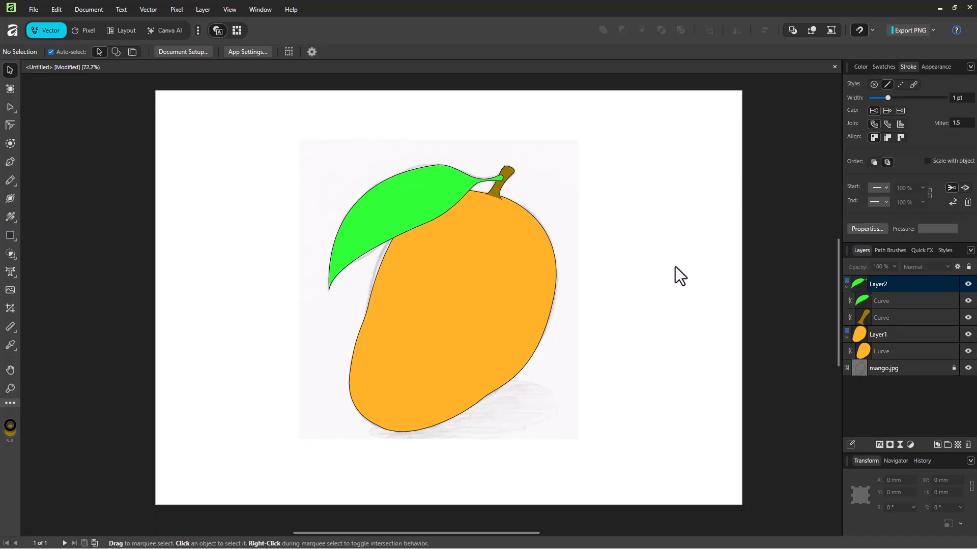